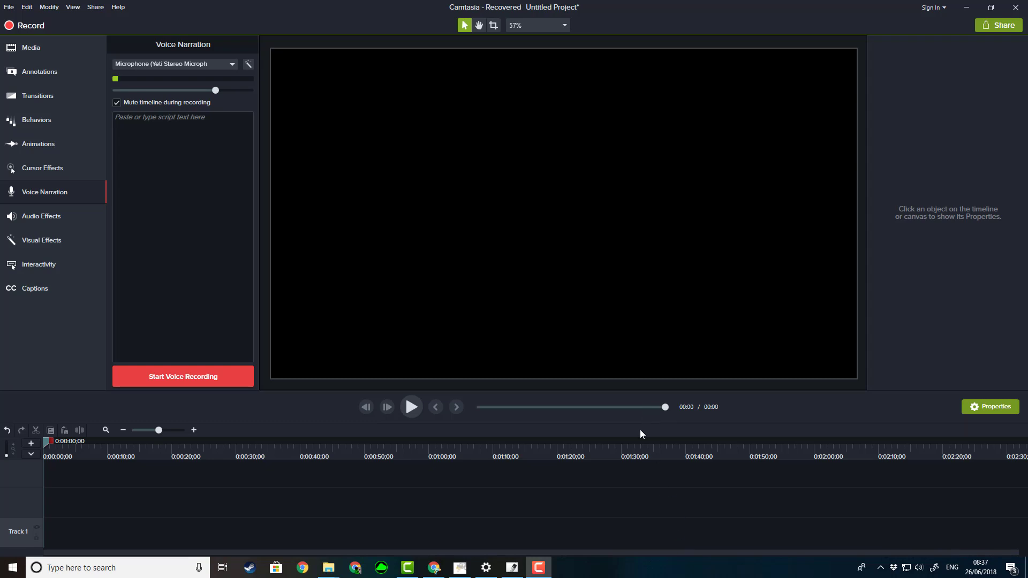
In Project Settings, set a custom 1080 × 1920 canvas with a white background and apply it
right_click(554, 223)
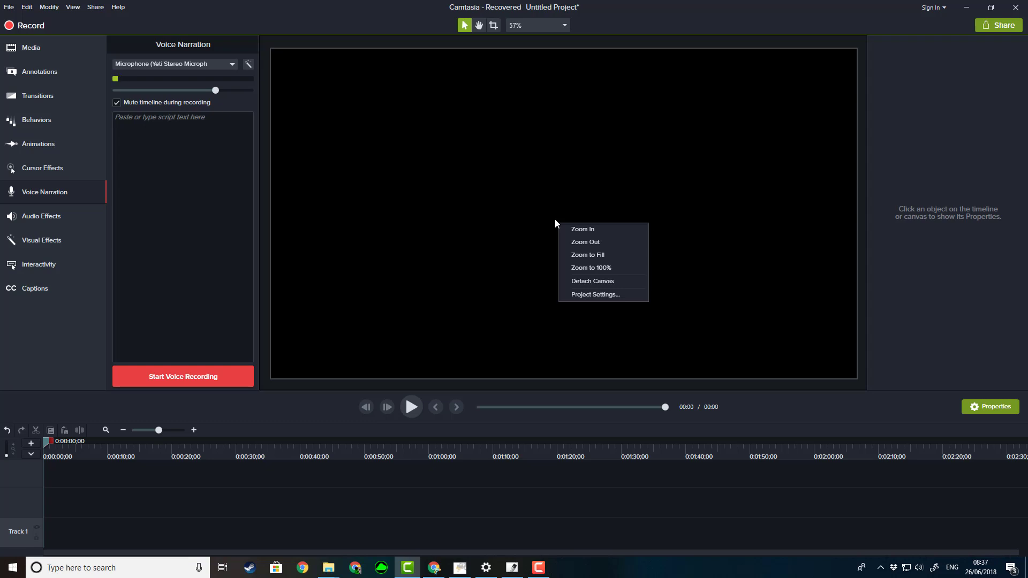
click(614, 295)
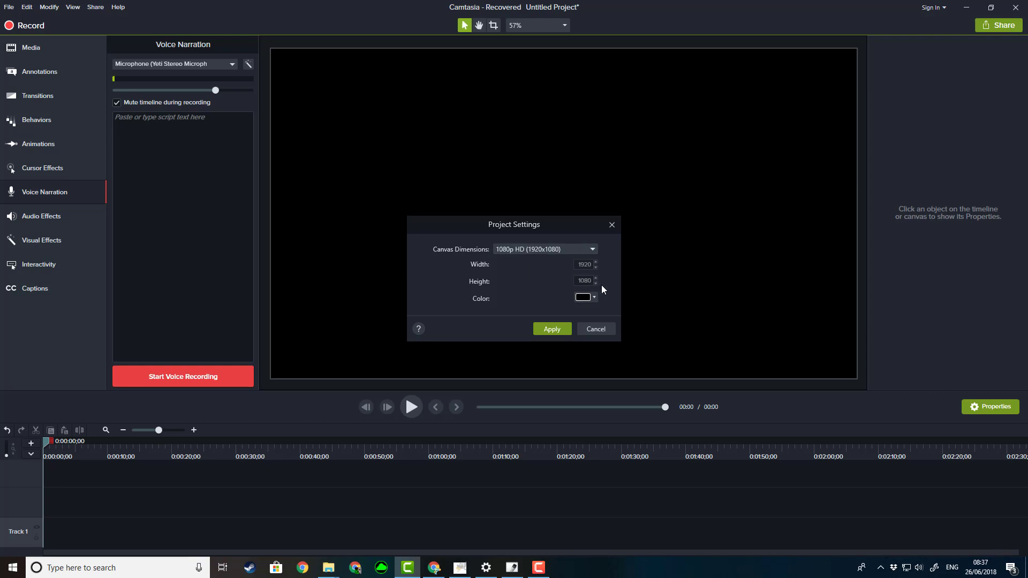
click(588, 251)
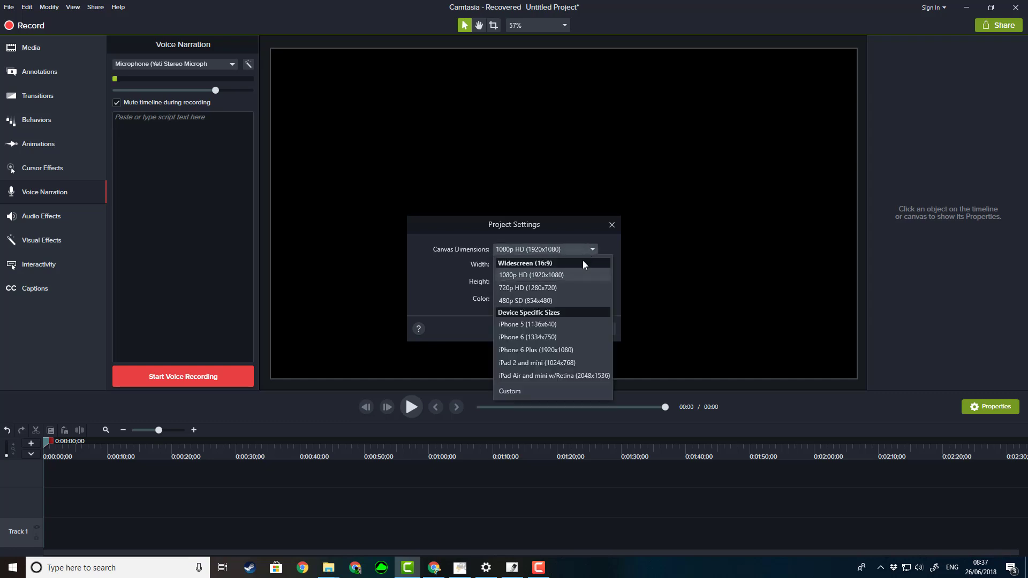
click(515, 391)
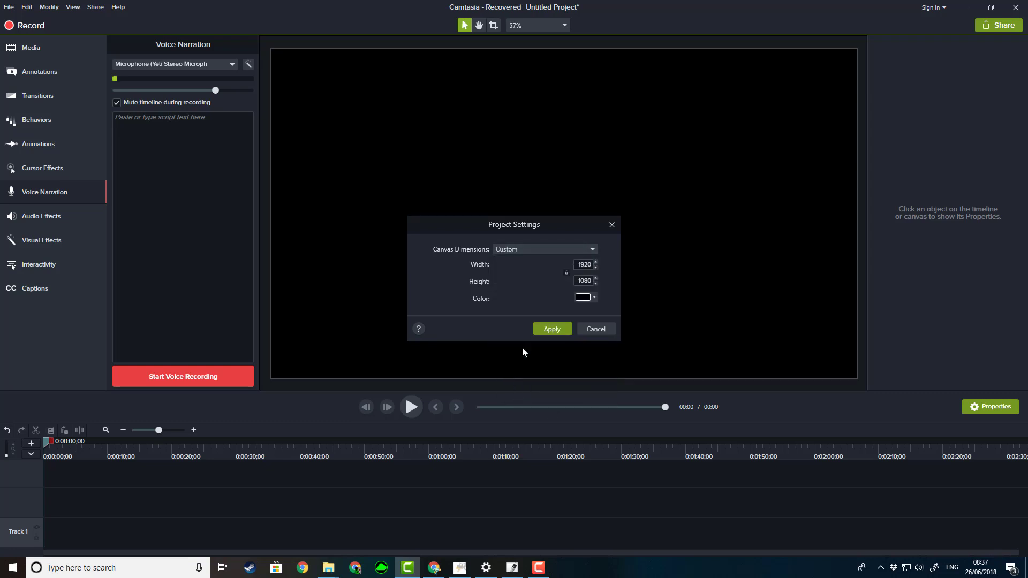
double_click(580, 263)
text(1080)
key(Tab)
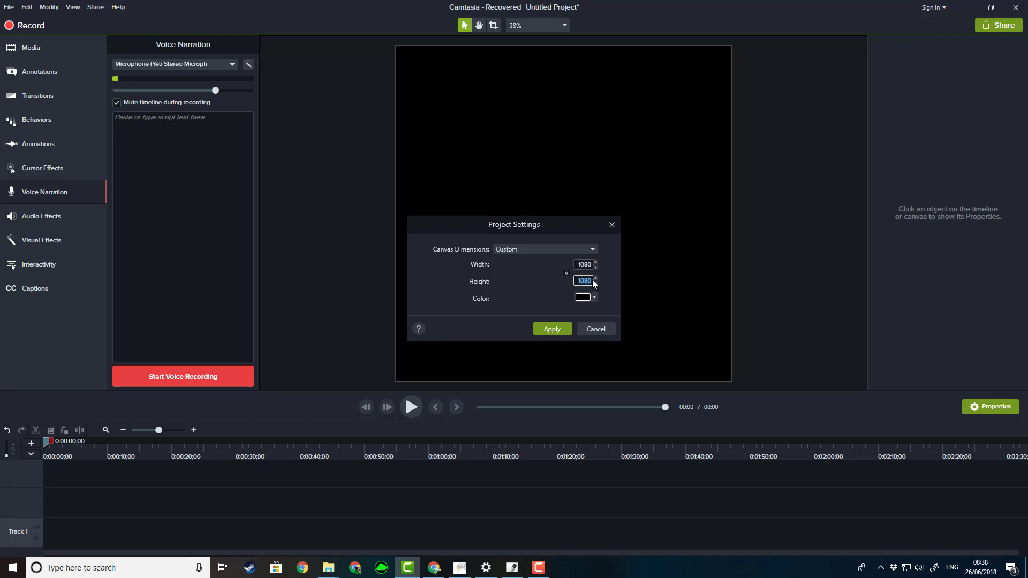
text(19)
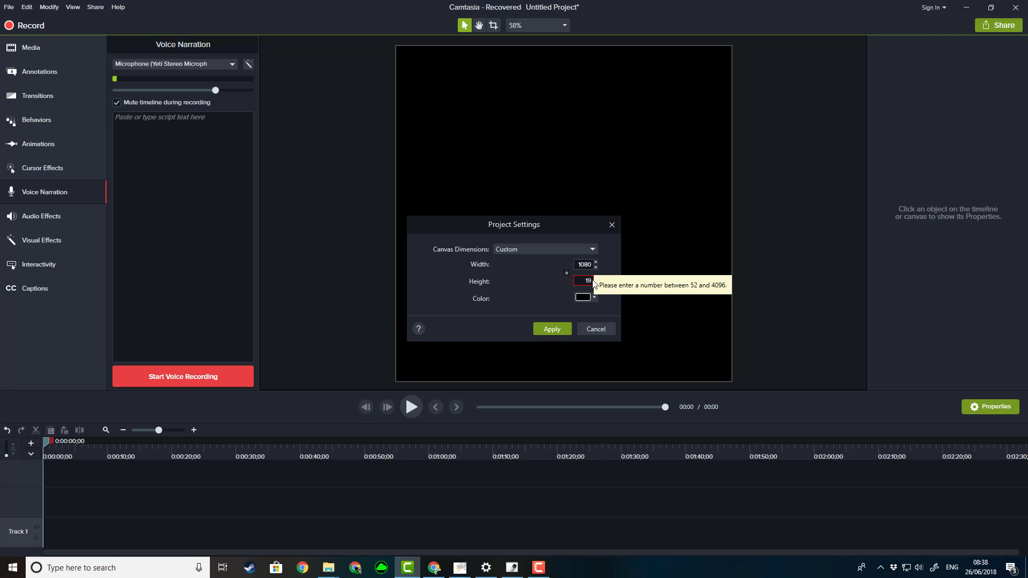
text(20)
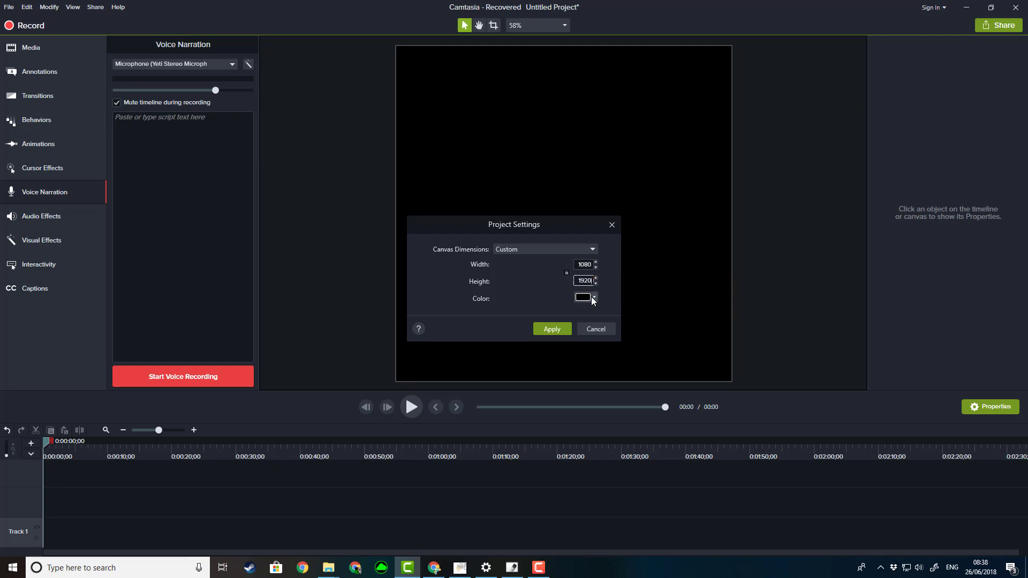
click(592, 298)
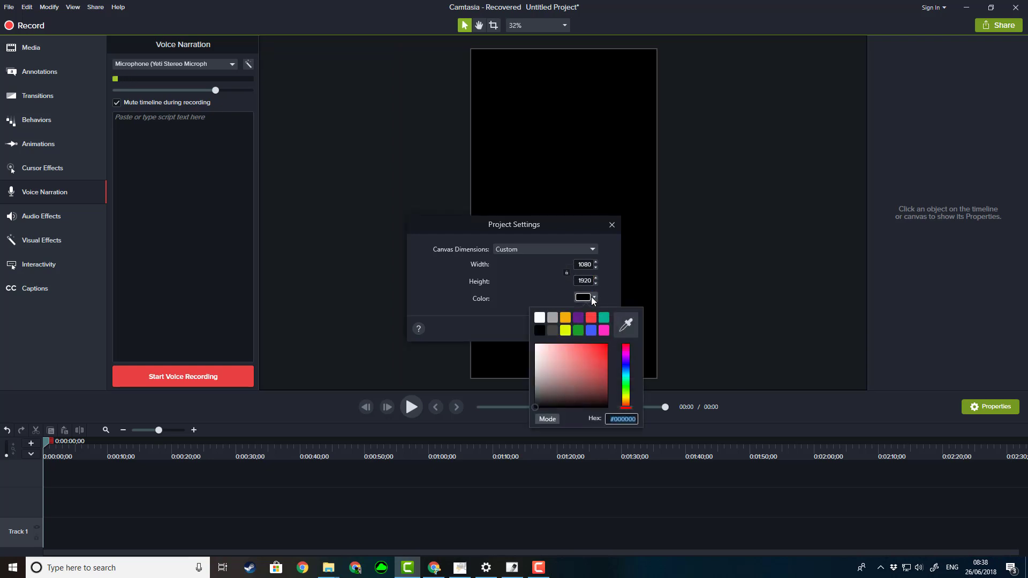
click(538, 318)
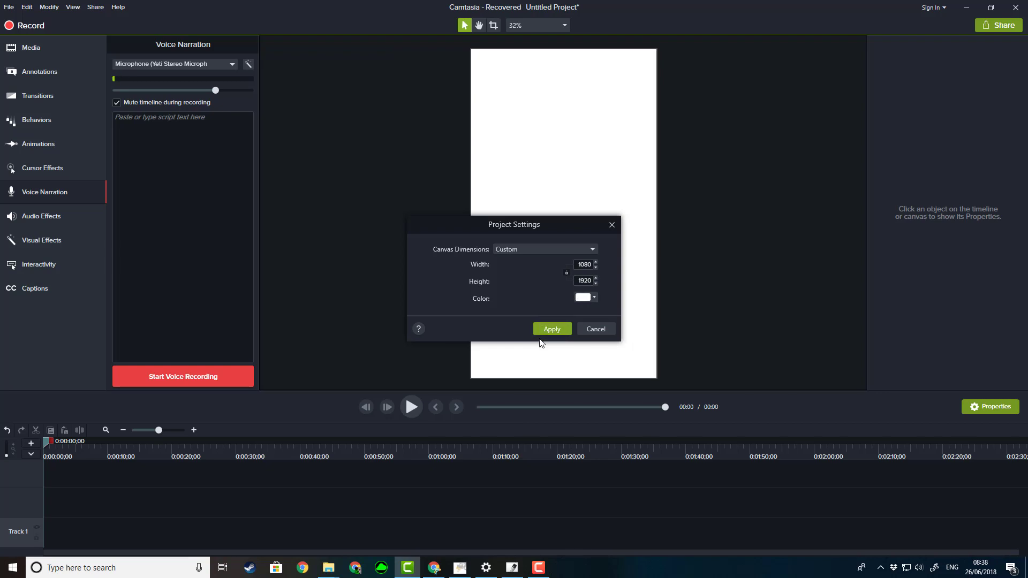
click(553, 330)
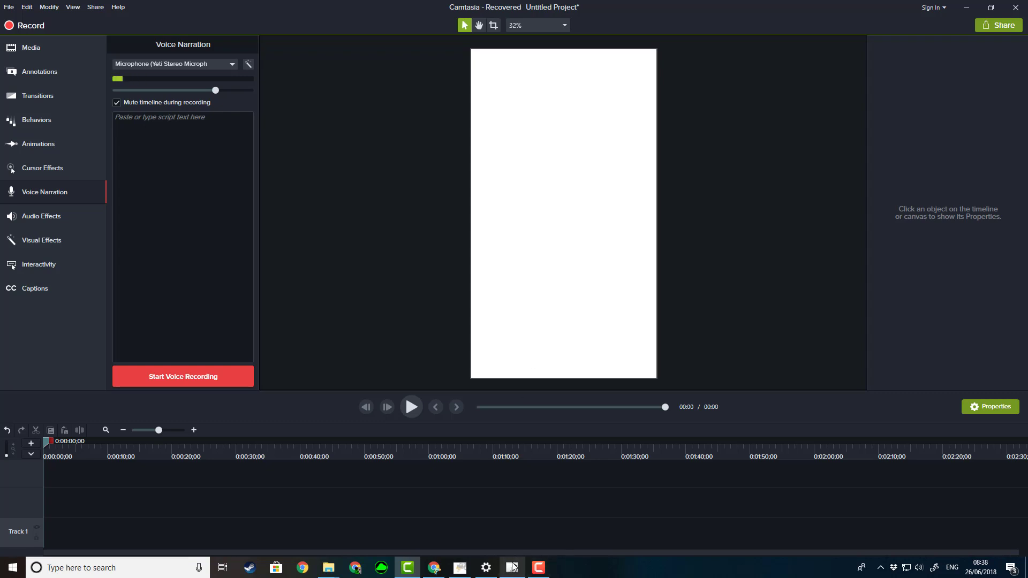
Drag the banner1 image from the Pictures folder onto the top of the Camtasia canvas
mouse_move(328, 569)
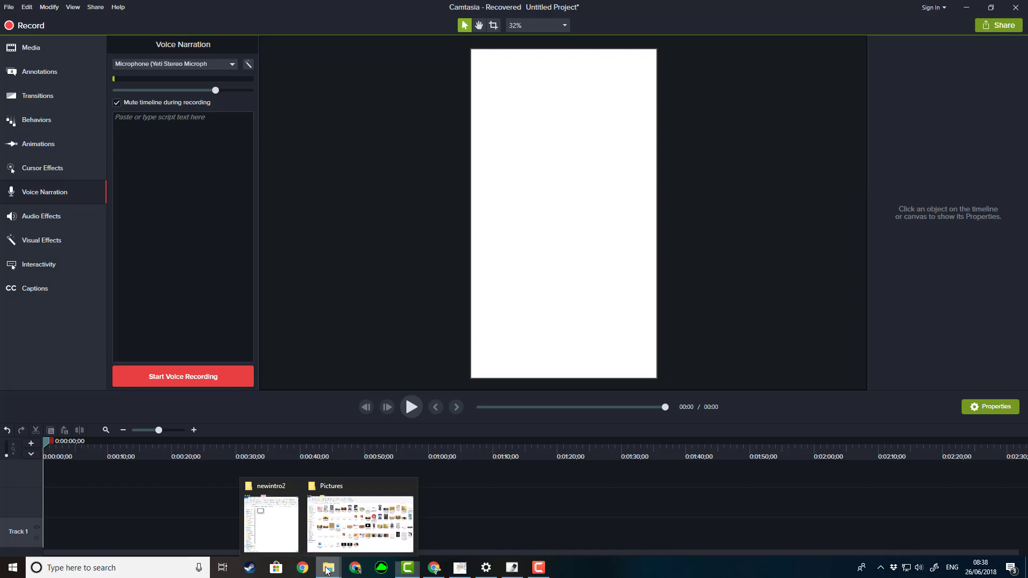
click(340, 517)
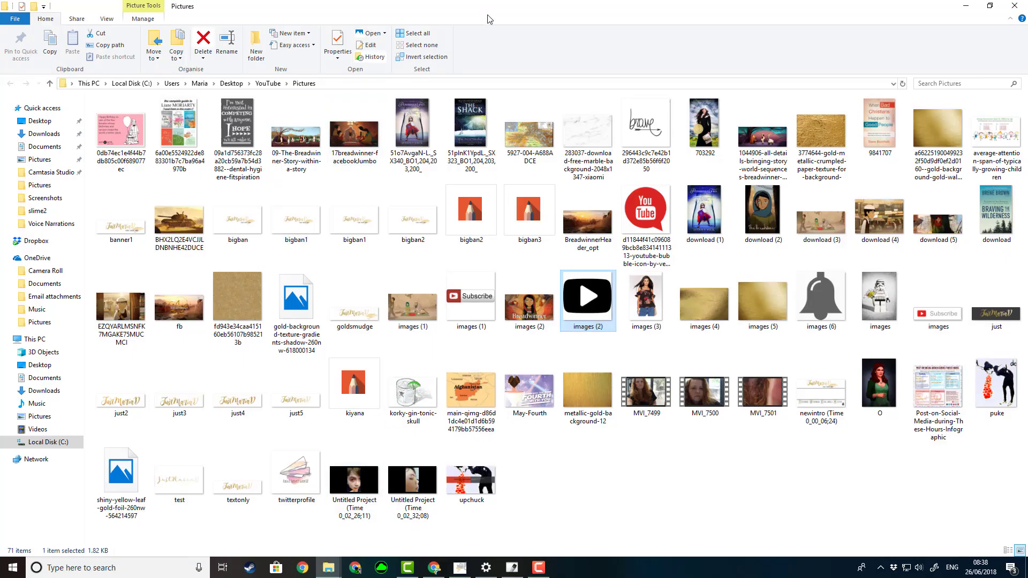
click(990, 6)
drag(184, 381, 559, 115)
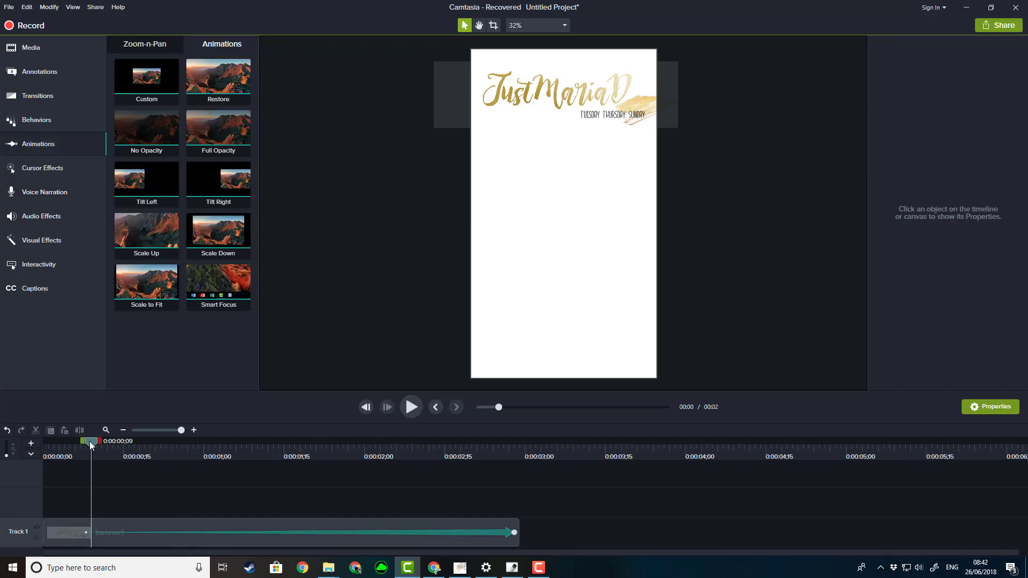
drag(90, 445, 24, 474)
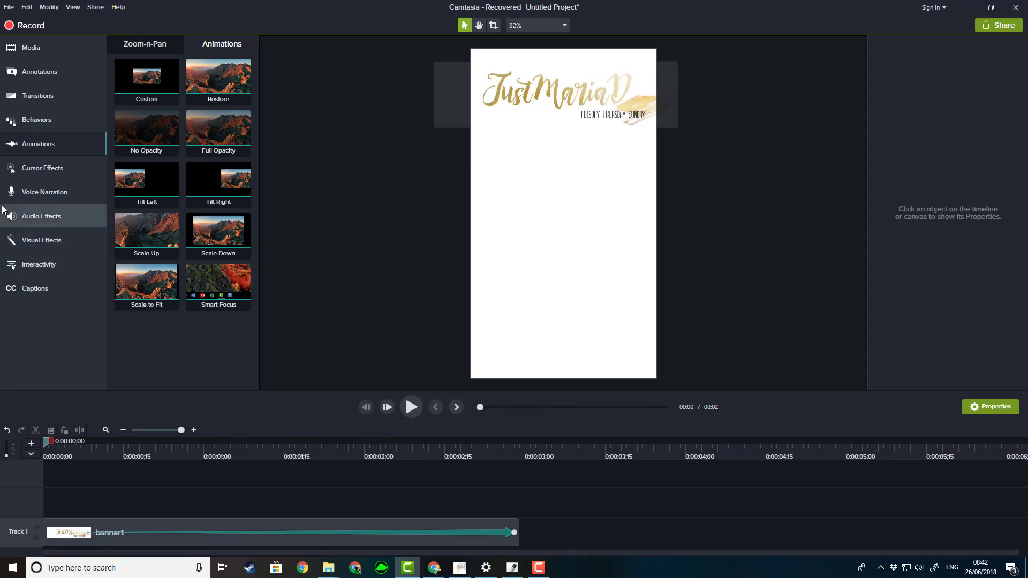
click(64, 72)
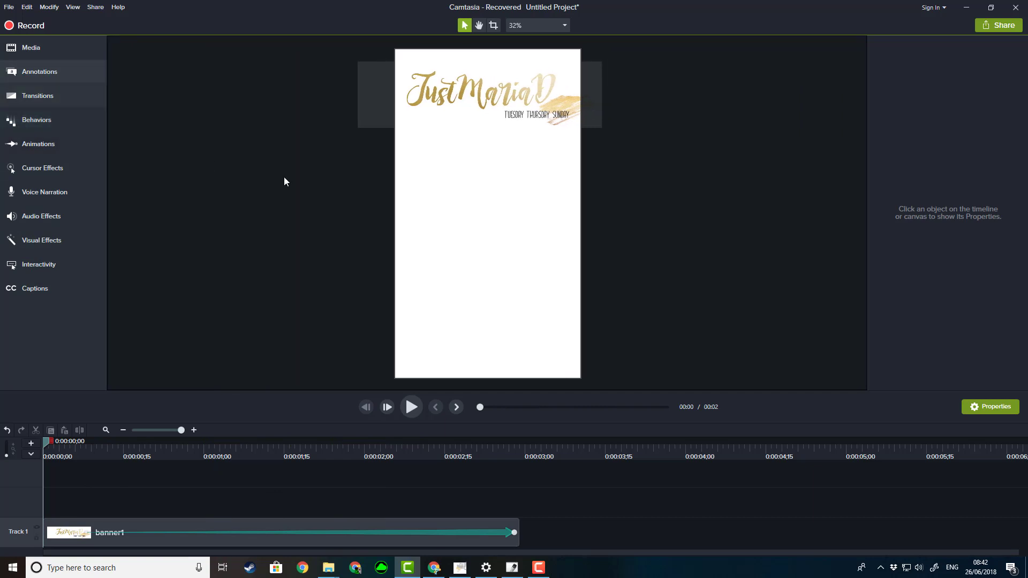
Add a text callout set to the Bread Cheese font with grey text colour
click(32, 71)
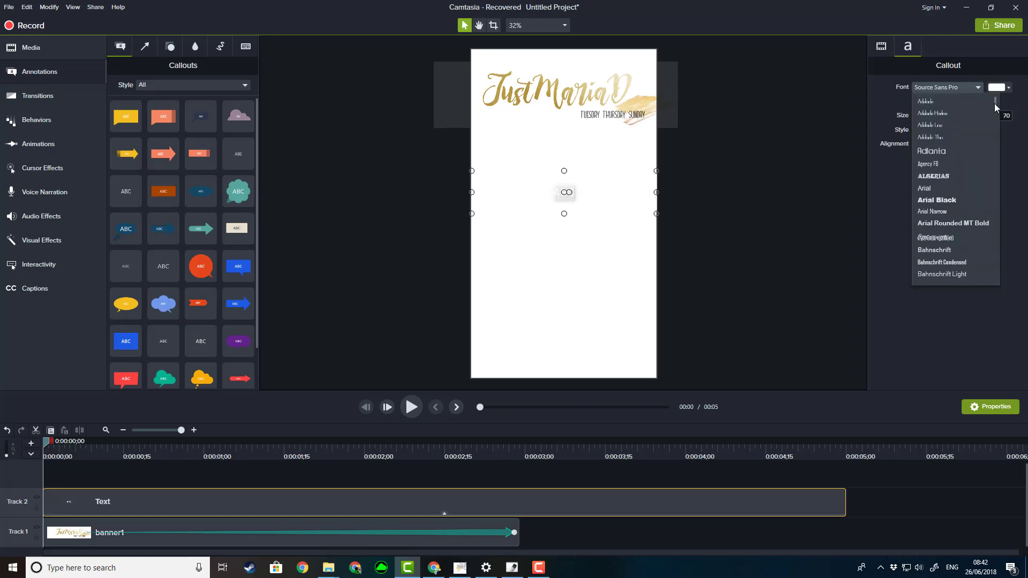
scroll(994, 105, down, 2)
scroll(993, 113, down, 6)
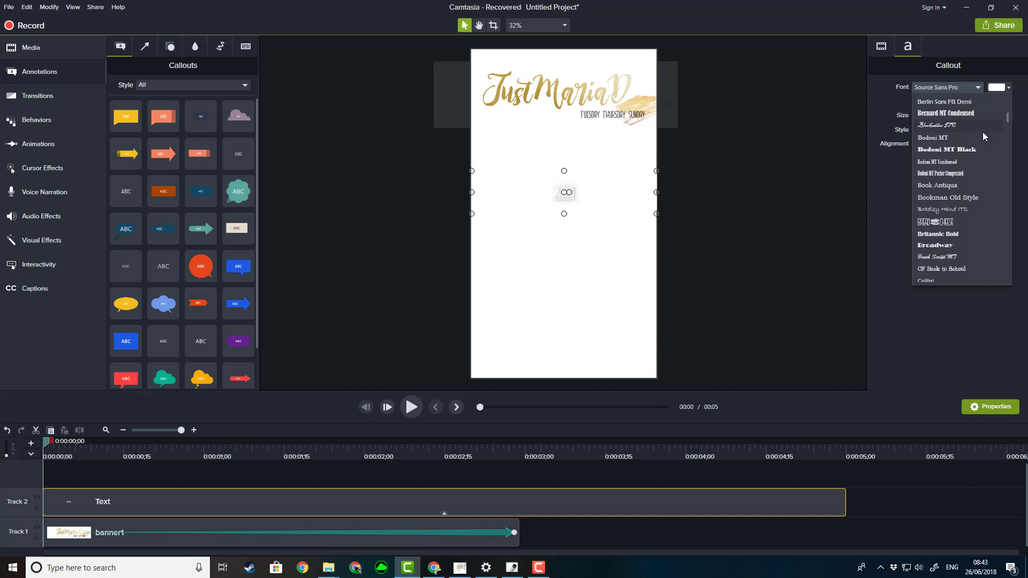
click(937, 220)
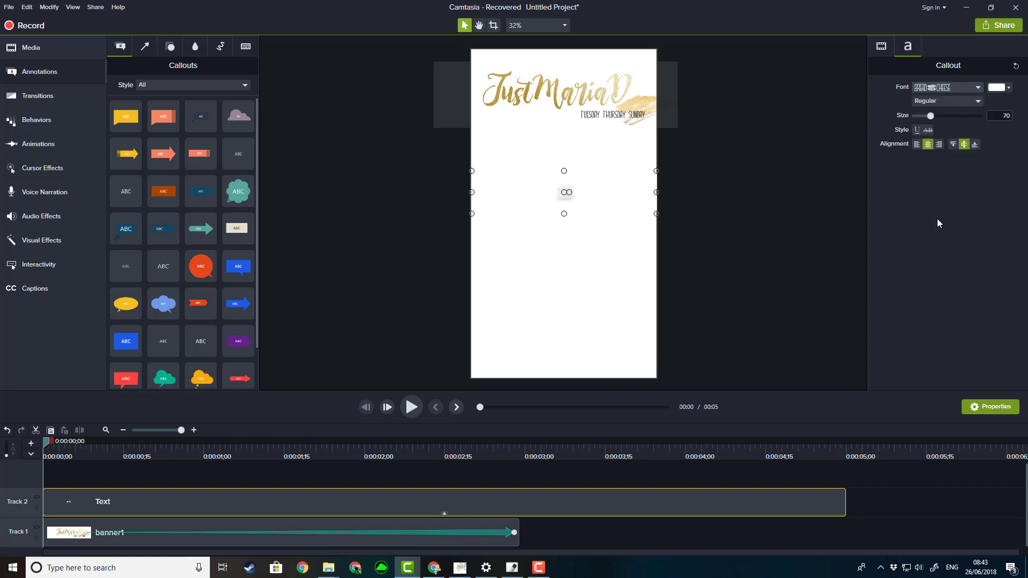
click(996, 87)
key(Escape)
click(997, 90)
click(924, 122)
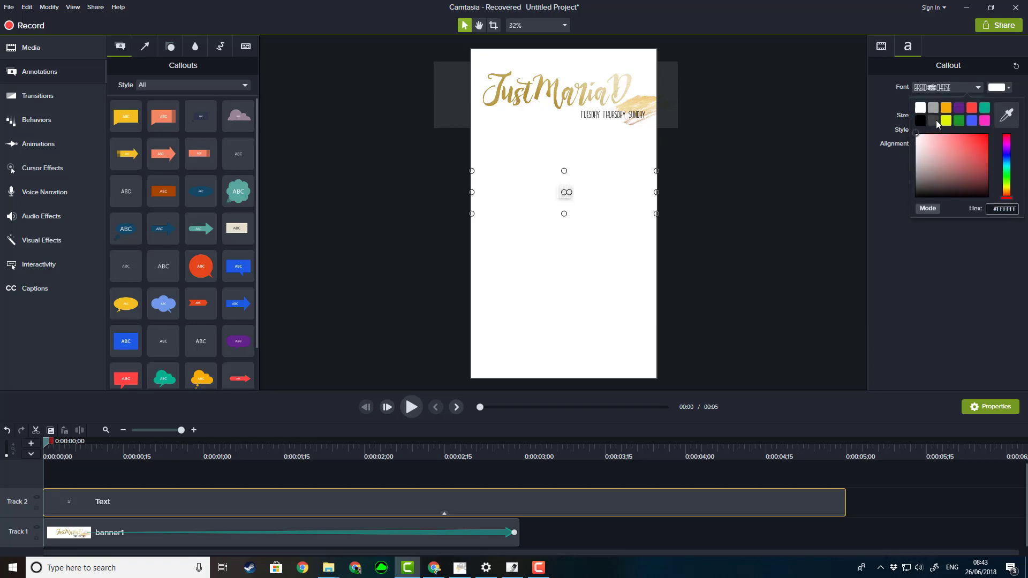
Enlarge FAMILY to size 161, raise it, and duplicate it below as HOME EDUCATING
drag(930, 116, 954, 116)
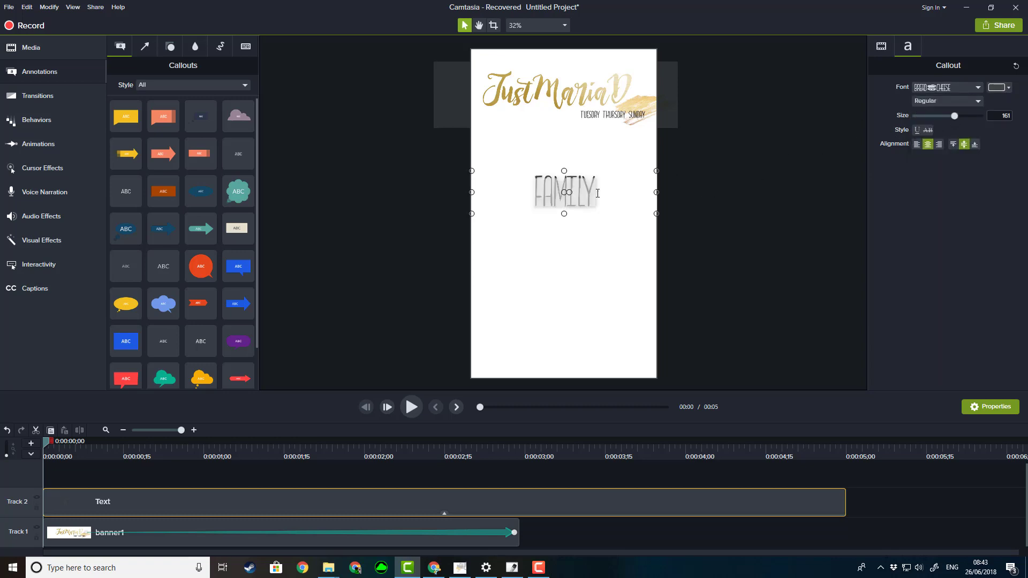
drag(567, 192, 567, 156)
right_click(572, 157)
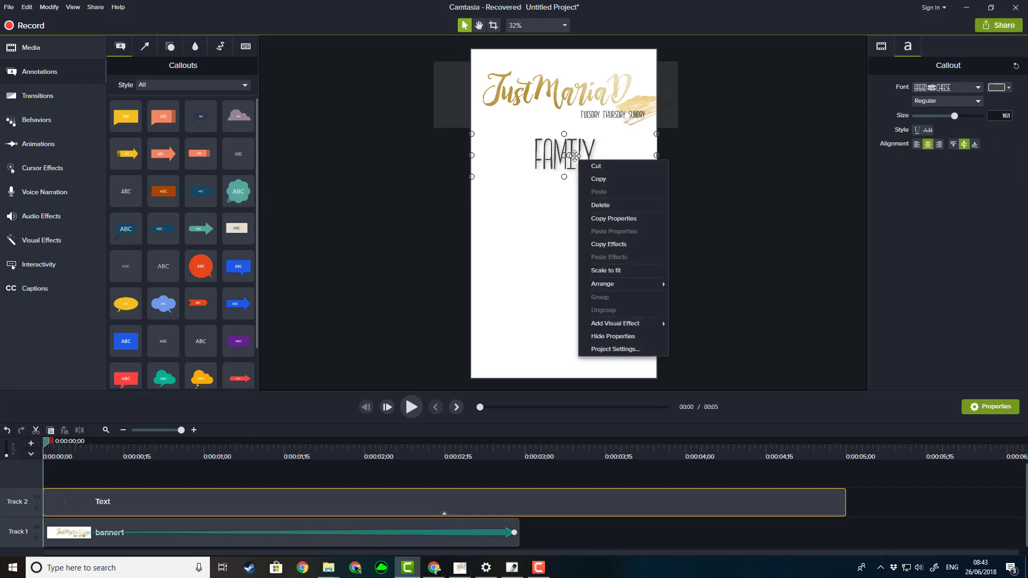
click(532, 257)
key(ctrl+v)
drag(578, 158, 579, 200)
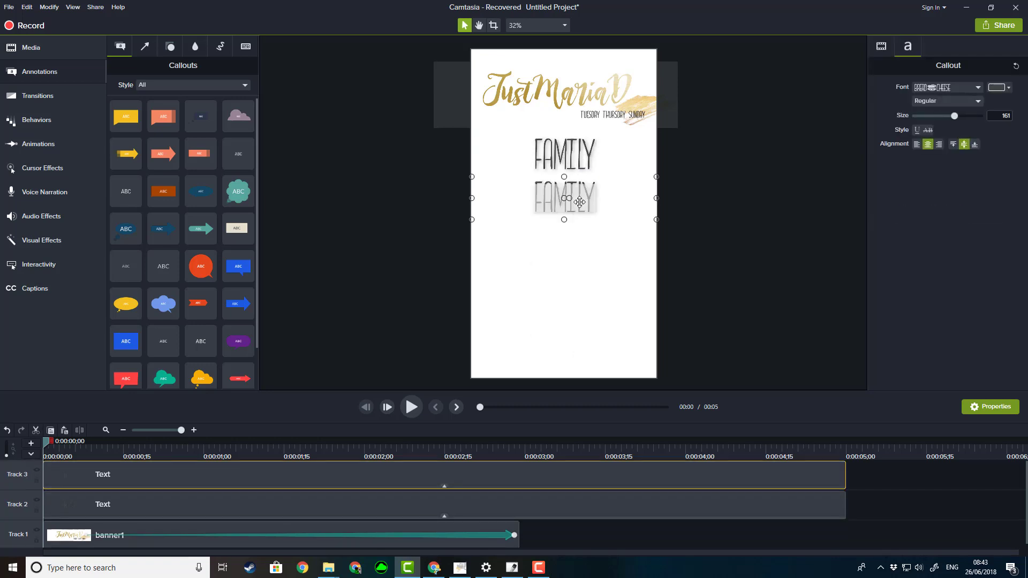
double_click(582, 203)
text(HOME ED)
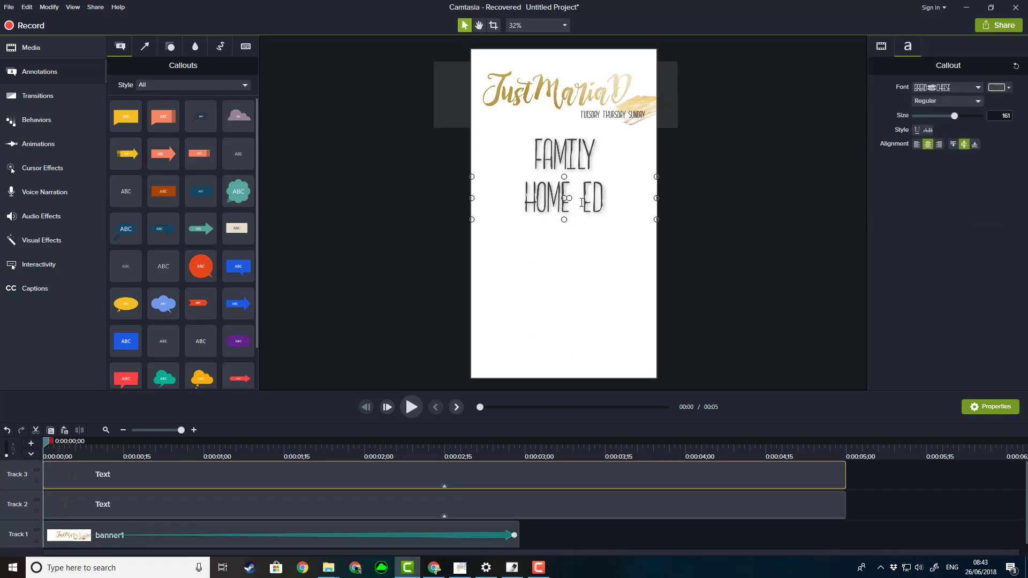
text(UCATING)
Paste another FAMILY copy below HOME EDUCATING and change its text to FOOD
right_click(512, 260)
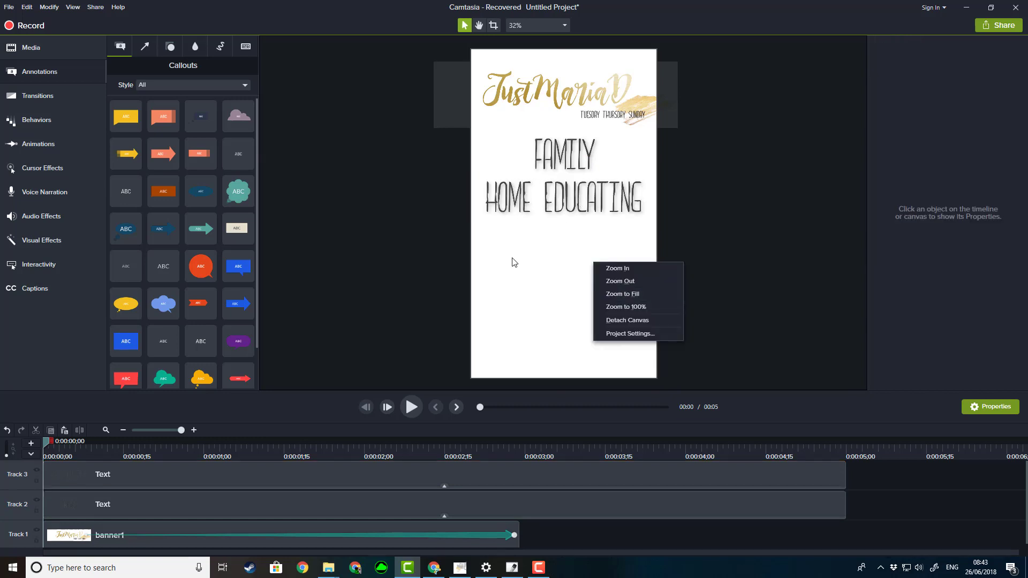
click(515, 260)
key(ctrl+v)
drag(565, 155, 565, 241)
double_click(565, 241)
text(COOKING)
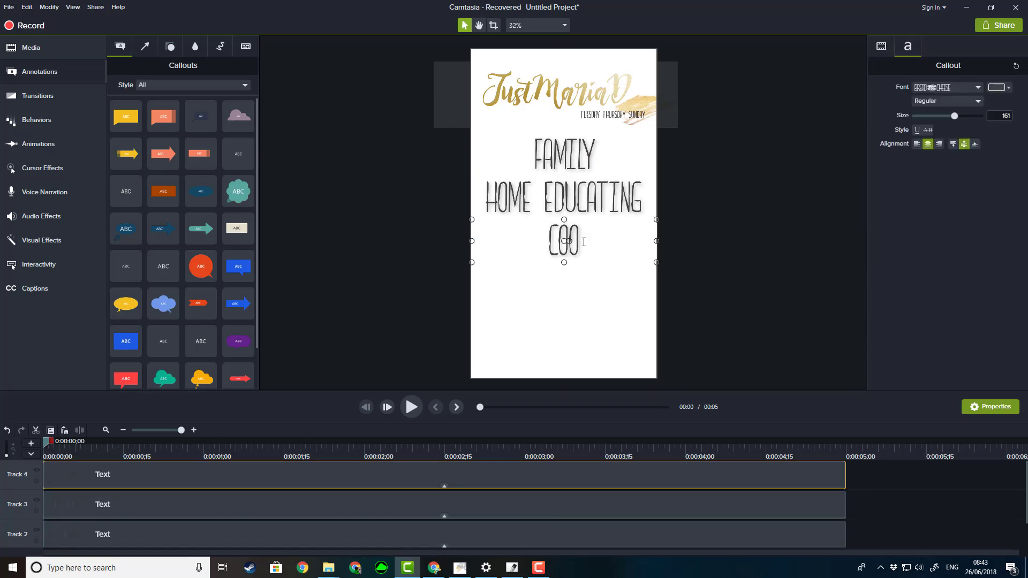
right_click(568, 298)
click(571, 245)
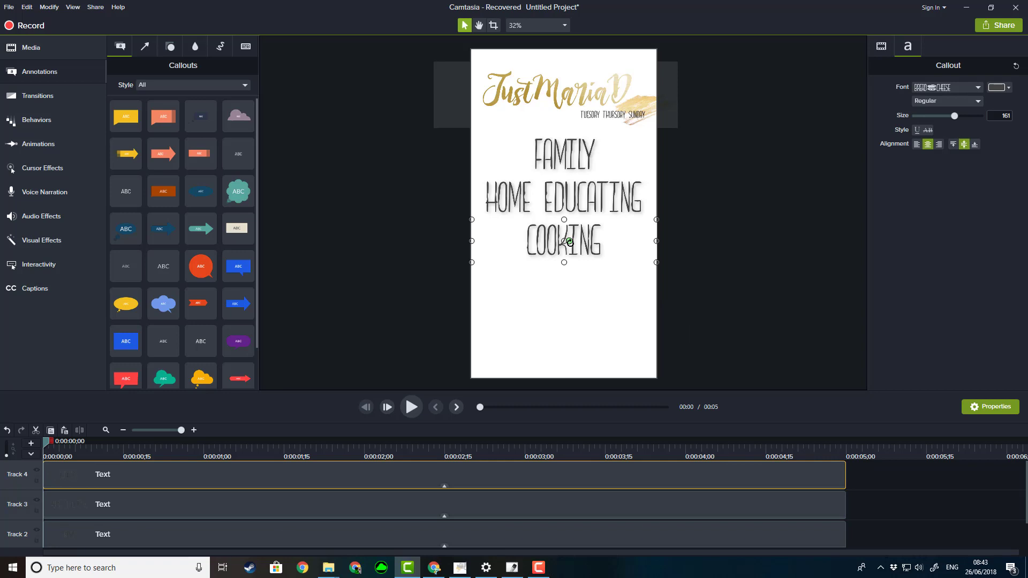
double_click(600, 240)
text(FOOD)
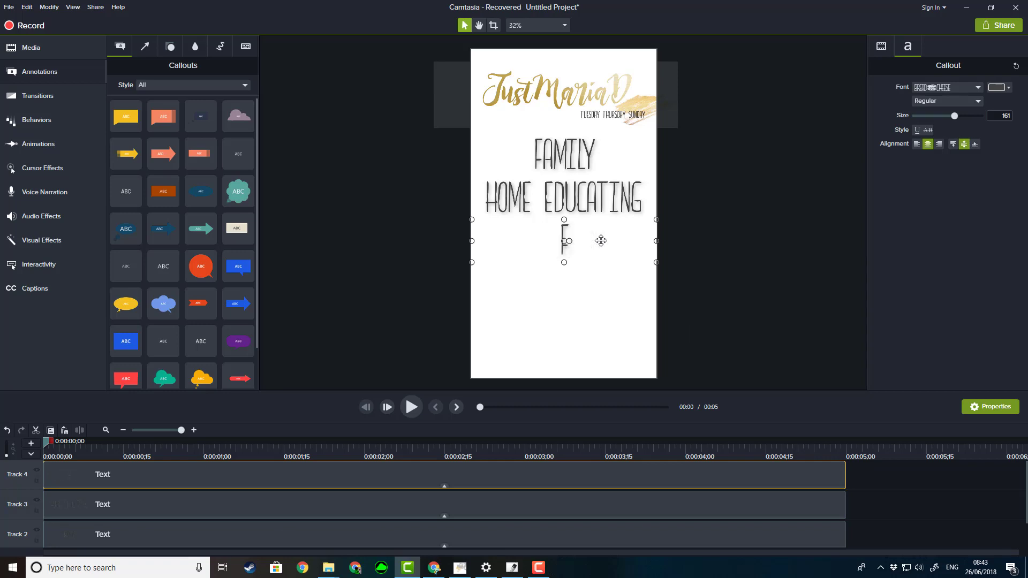
click(519, 289)
Add MOTHERHOOD and MIDLIFE CRISIS lines from pasted copies beneath FOOD
key(ctrl+v)
drag(564, 155, 562, 275)
double_click(562, 275)
text(MOTHERHOOD)
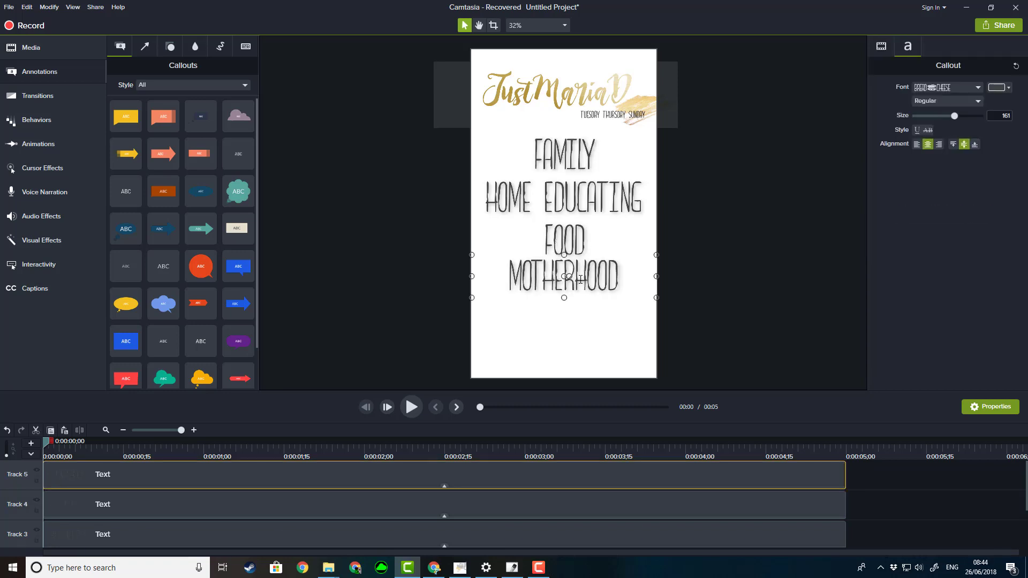
key(ctrl+v)
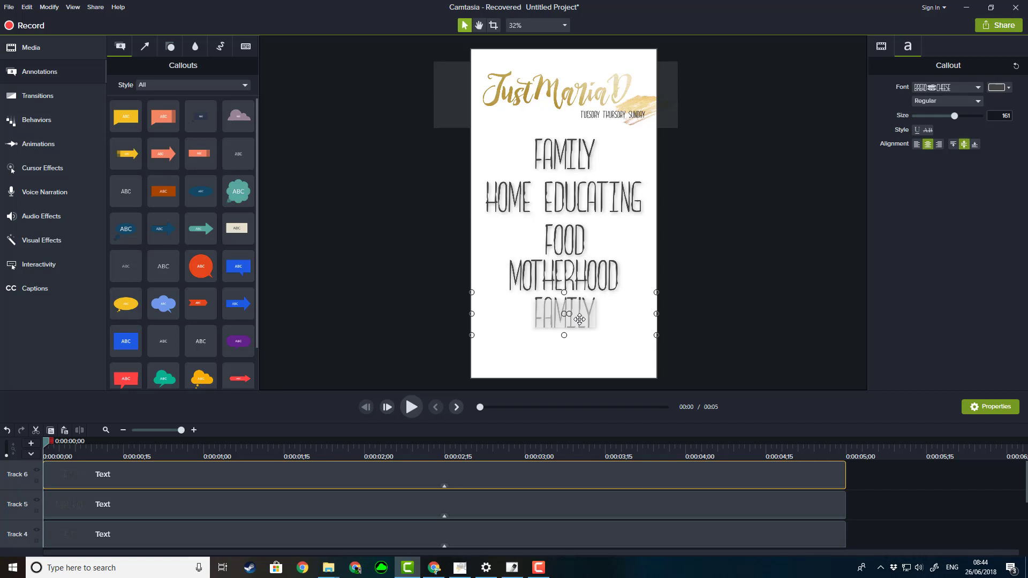
text(MIDL)
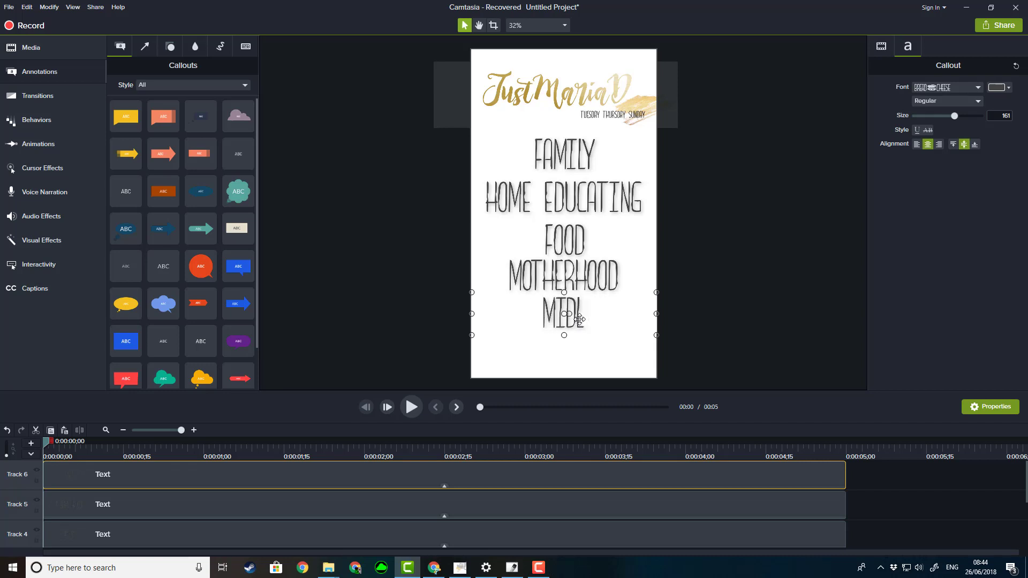
text(IFE CRISIS)
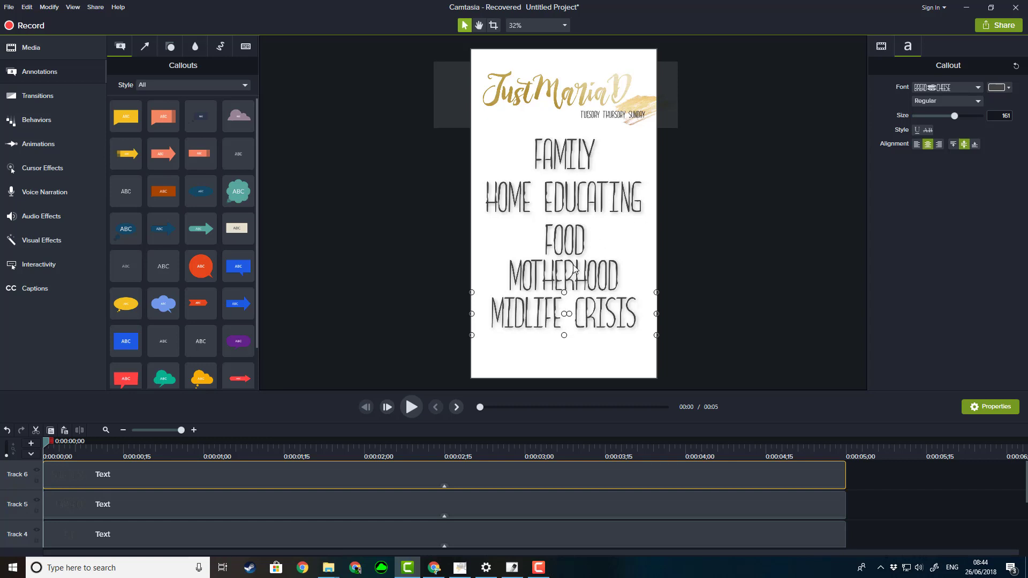
key(ctrl+c)
key(ctrl+v)
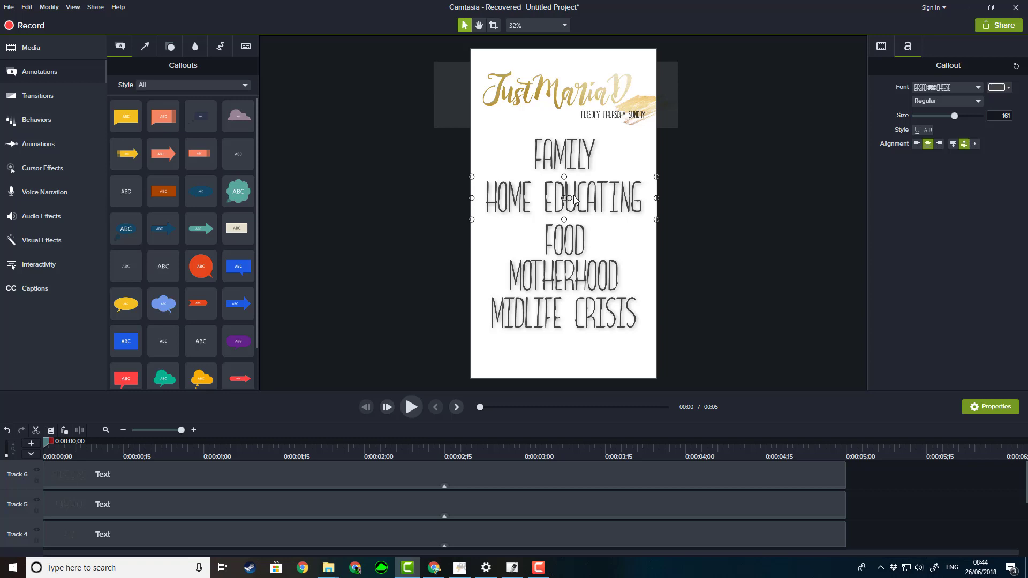
Make the new callout read WITH A LITTLE BIT OF at size 57, tilted above MIDLIFE CRISIS
text(WITH A LIT)
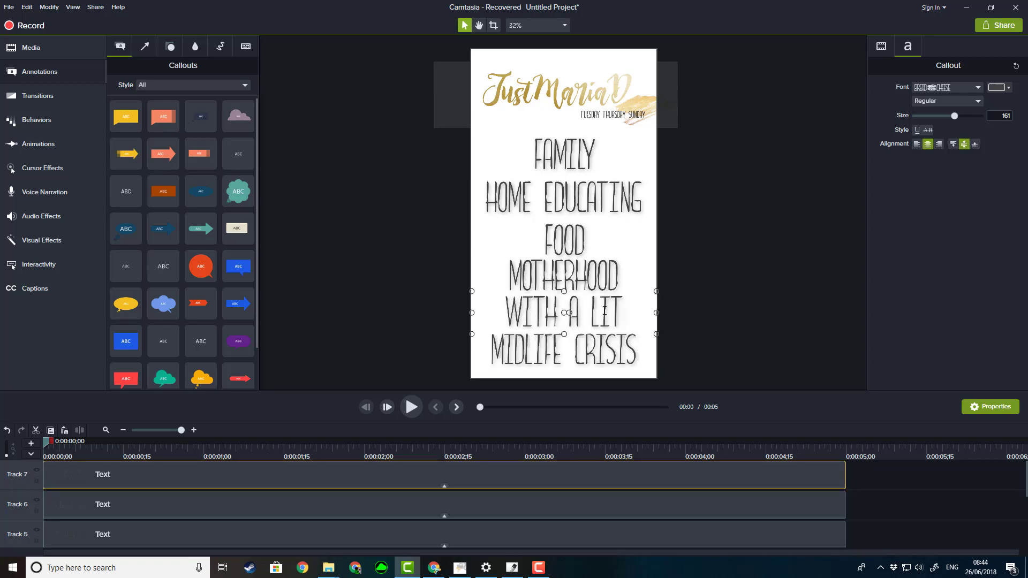
text(TLE BIT OF)
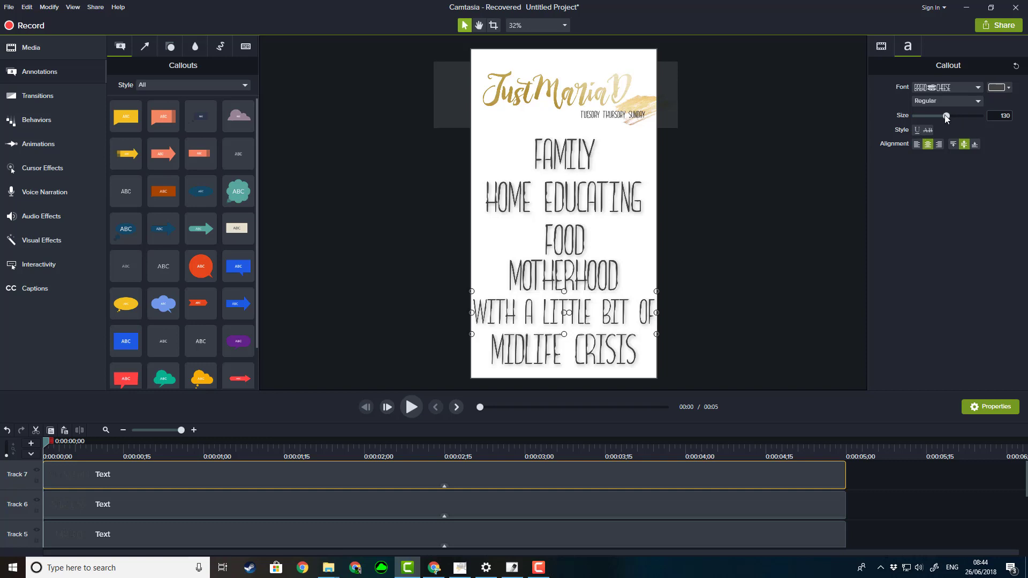
drag(946, 116, 927, 116)
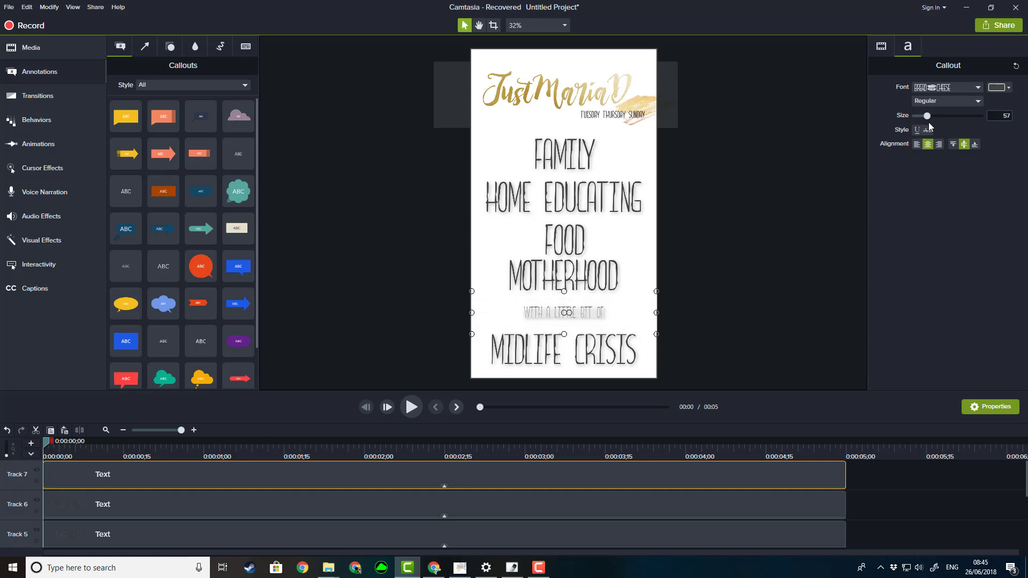
drag(568, 312, 544, 316)
click(738, 314)
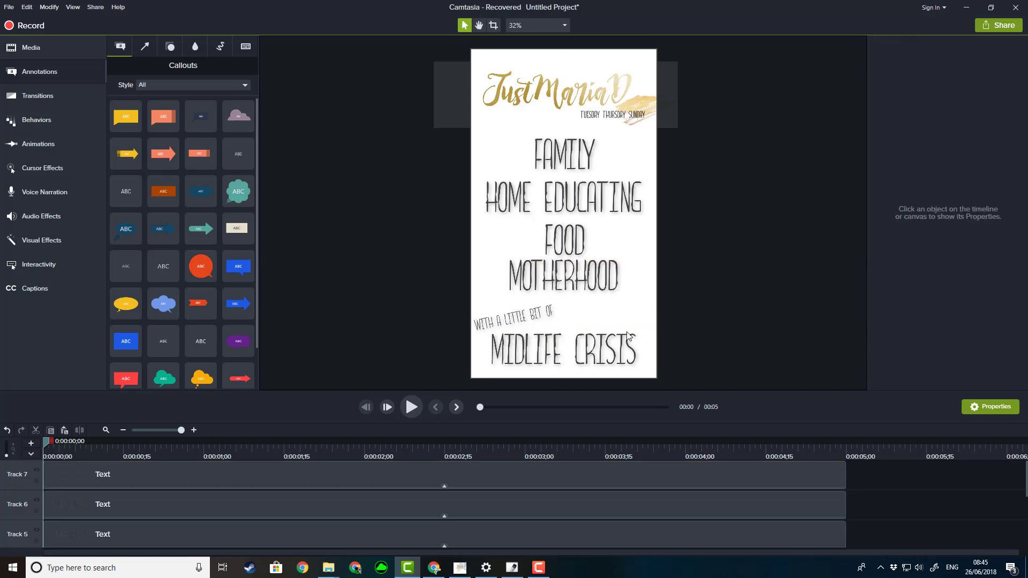
drag(565, 356, 565, 349)
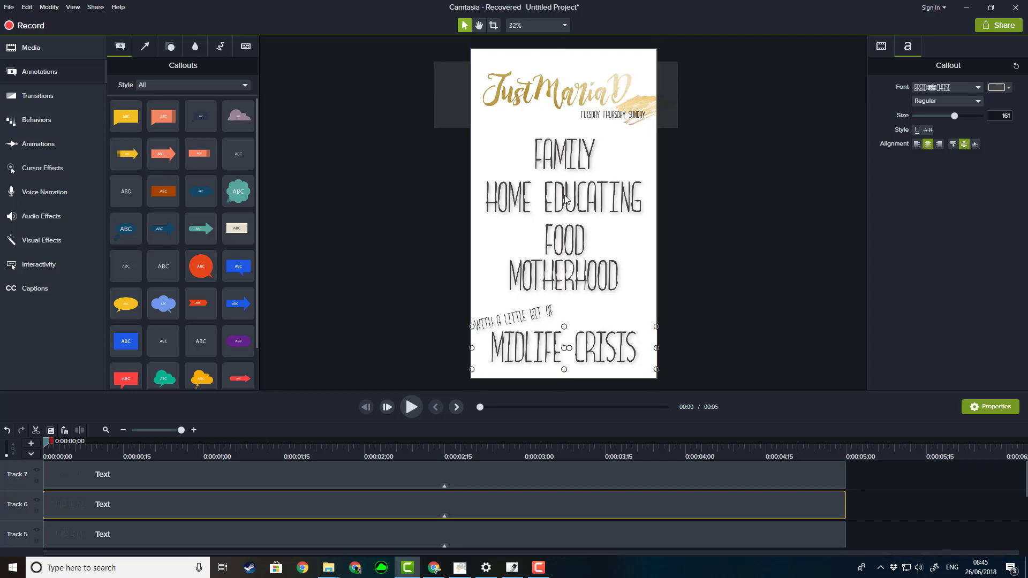
Reorder the lines to FOOD, FAMILY, MOTHERHOOD, then HOME EDUCATING renamed HOME EDUCATION
drag(566, 200, 566, 301)
drag(565, 170, 565, 150)
drag(565, 230, 565, 185)
drag(587, 267, 587, 210)
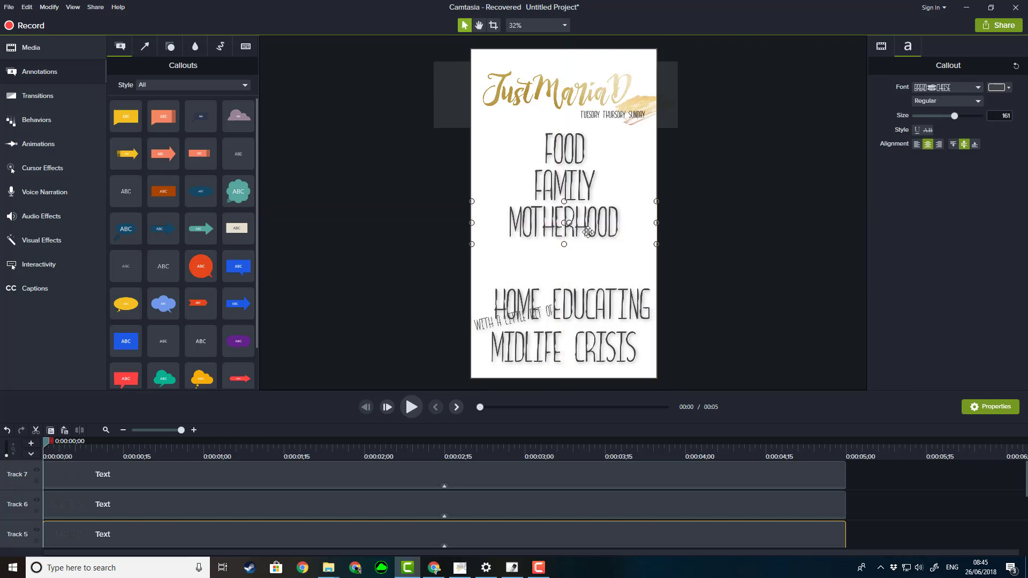
drag(613, 290, 614, 254)
text(ION)
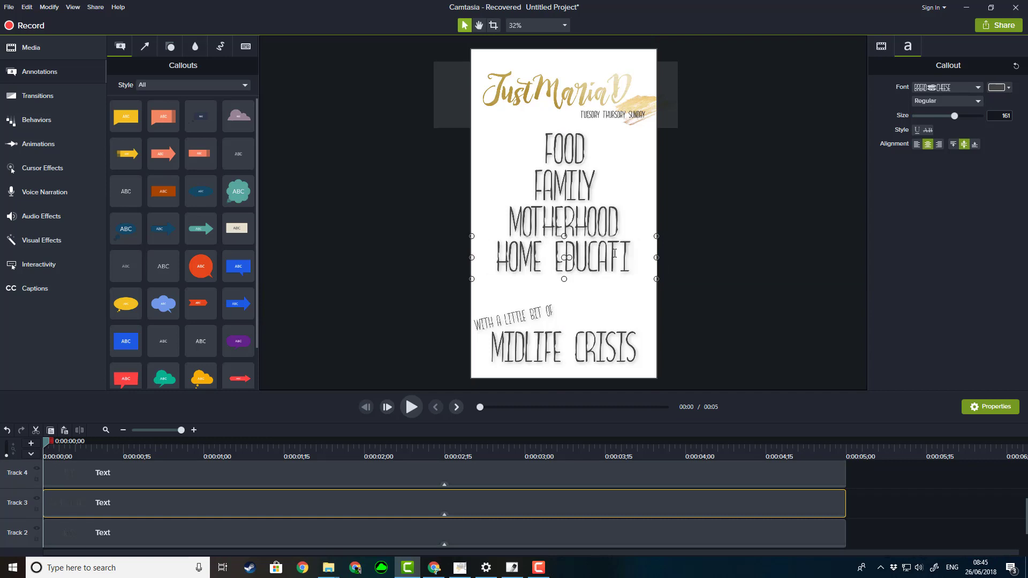
Widen the tilted WITH A LITTLE BIT OF line, enlarge it to 79, and lower MIDLIFE CRISIS
click(538, 317)
drag(603, 299, 712, 274)
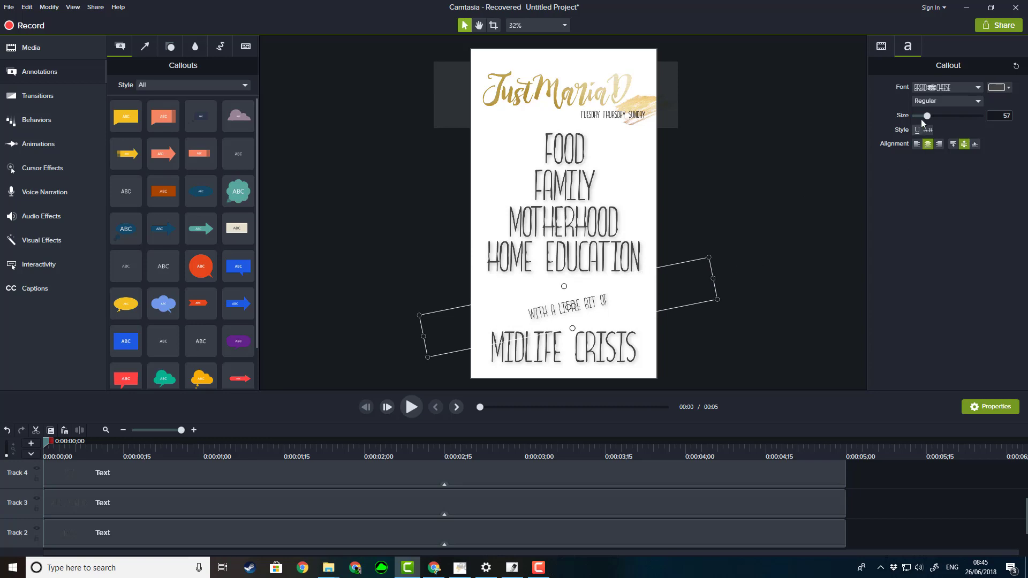
drag(929, 119, 935, 117)
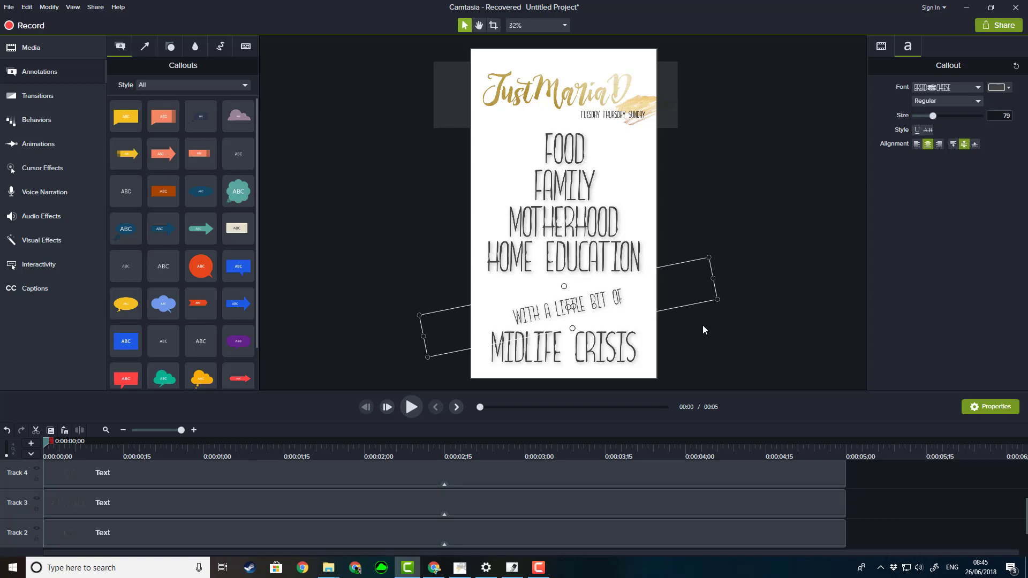
click(617, 351)
drag(613, 354, 613, 364)
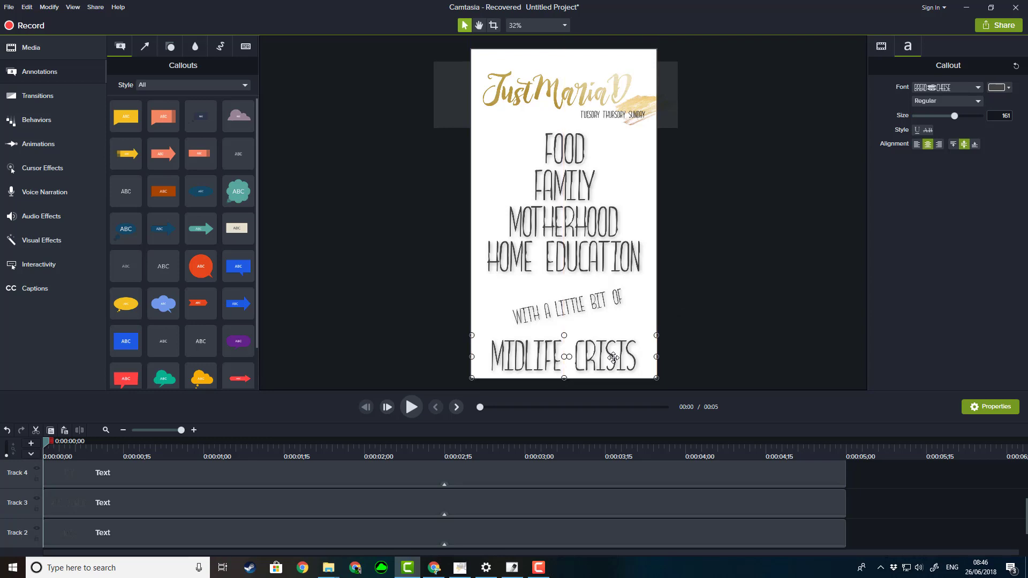
click(356, 244)
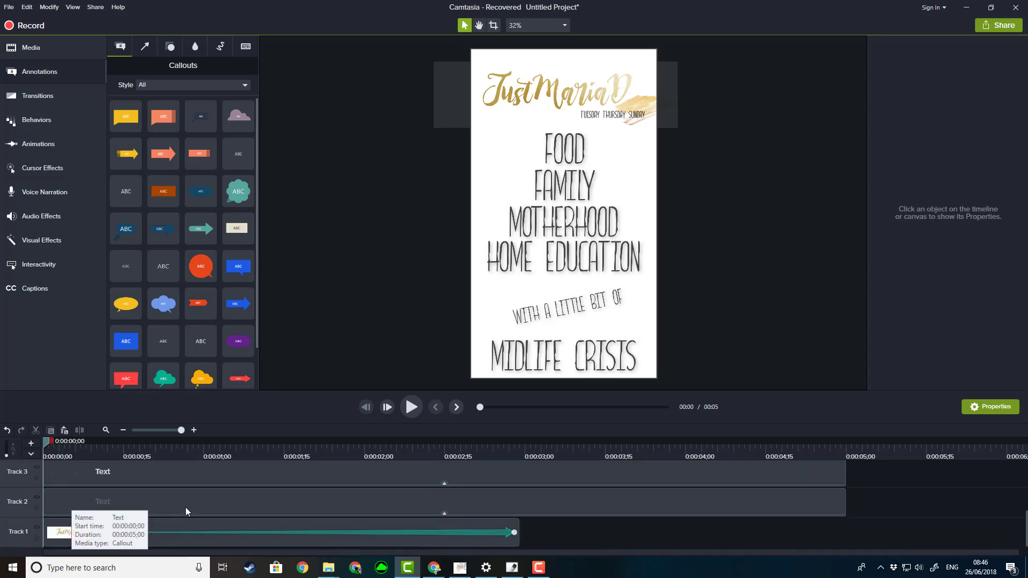
scroll(185, 507, down, 1)
scroll(185, 507, up, 3)
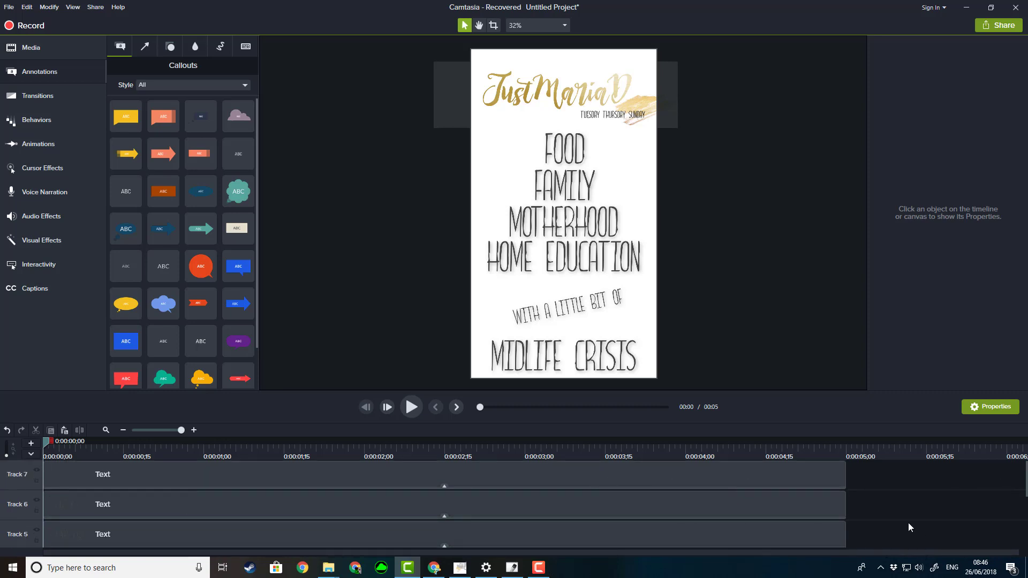
Delay the selected text clips to start around ;21 and move the Track 2 clip near ;05
scroll(894, 520, down, 2)
scroll(892, 519, down, 2)
drag(881, 506, 728, 463)
drag(270, 473, 372, 472)
drag(219, 506, 130, 520)
click(47, 100)
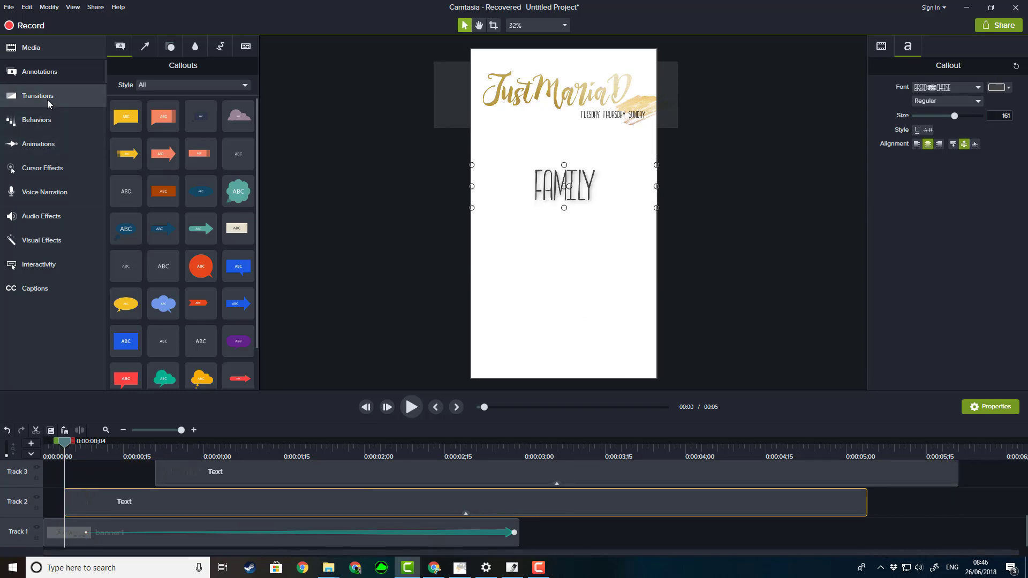
Apply Reveal to the HOME EDUCATION and FOOD clips, starting FOOD at the playhead
click(42, 122)
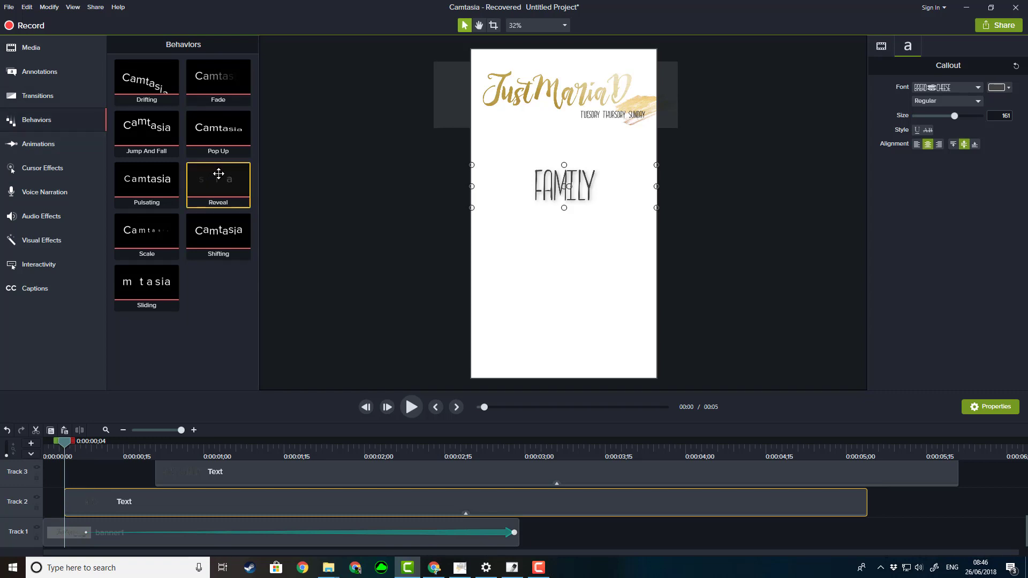
drag(228, 180, 92, 535)
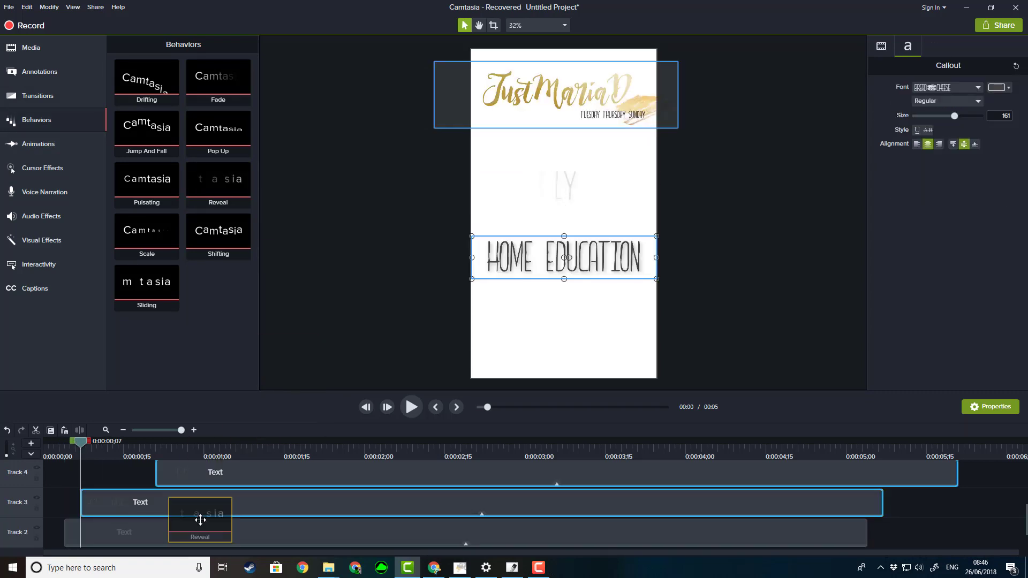
drag(81, 449, 101, 445)
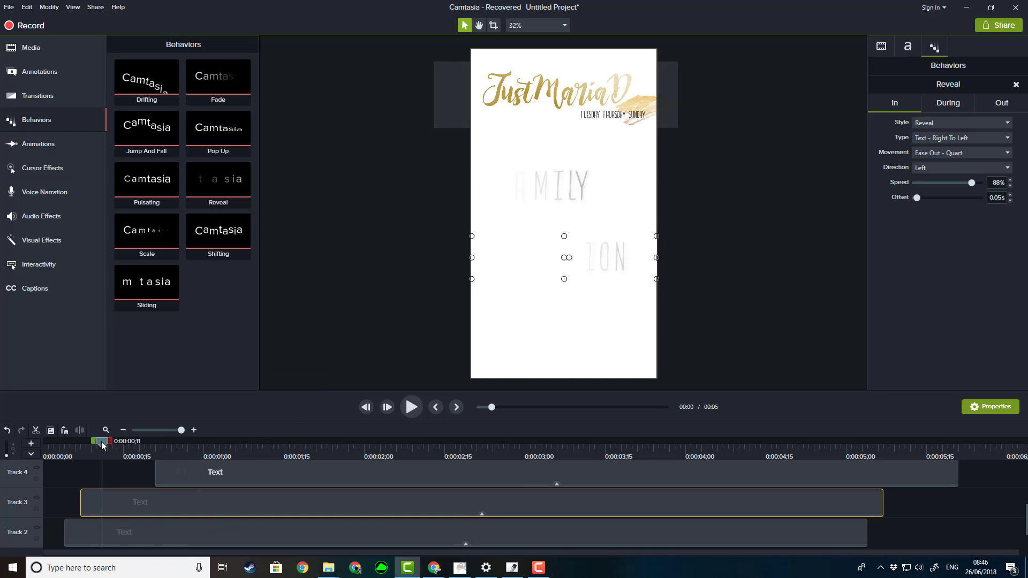
drag(188, 478, 140, 478)
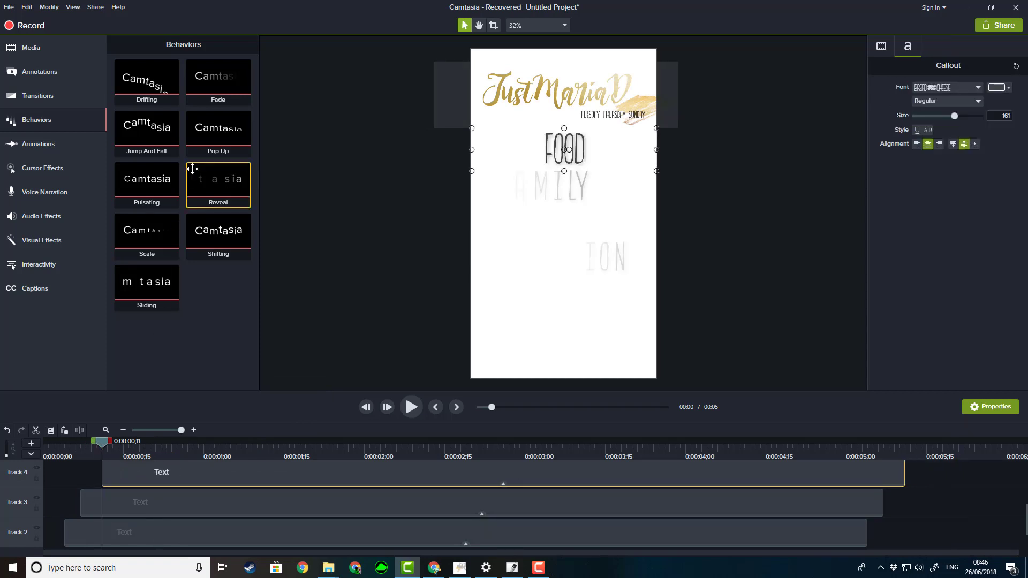
drag(192, 169, 253, 470)
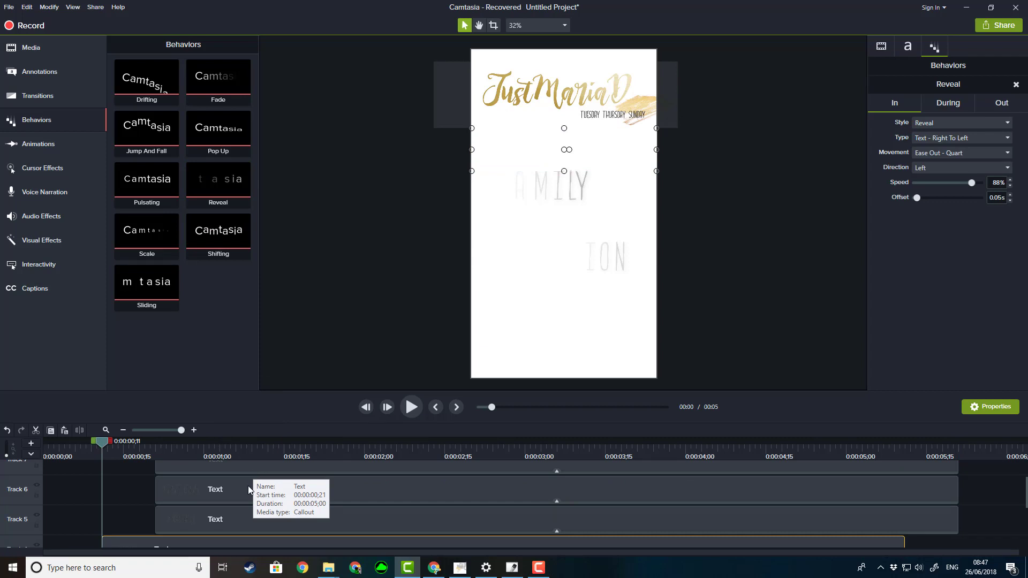
drag(102, 442, 123, 442)
Shift WITH A LITTLE BIT OF to ;18 and give the Track 6 clip Reveal, starting slightly earlier
drag(294, 520, 243, 460)
click(139, 445)
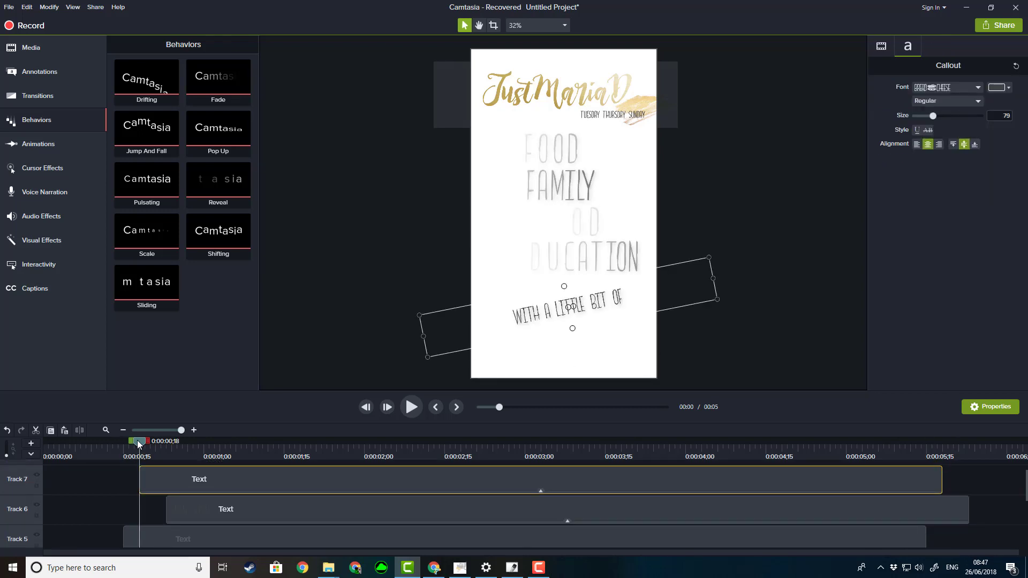
drag(211, 179, 315, 483)
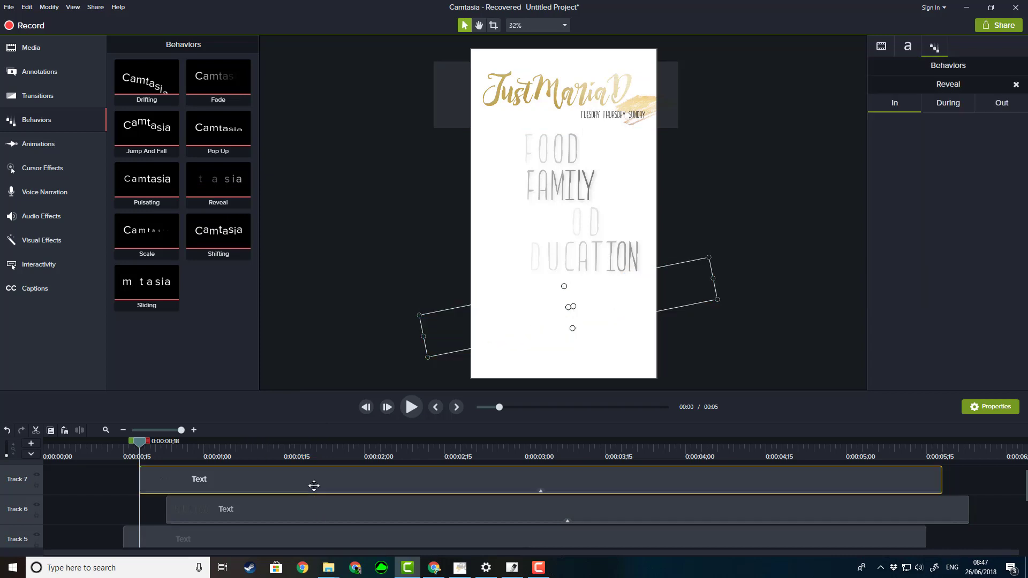
drag(198, 503, 183, 509)
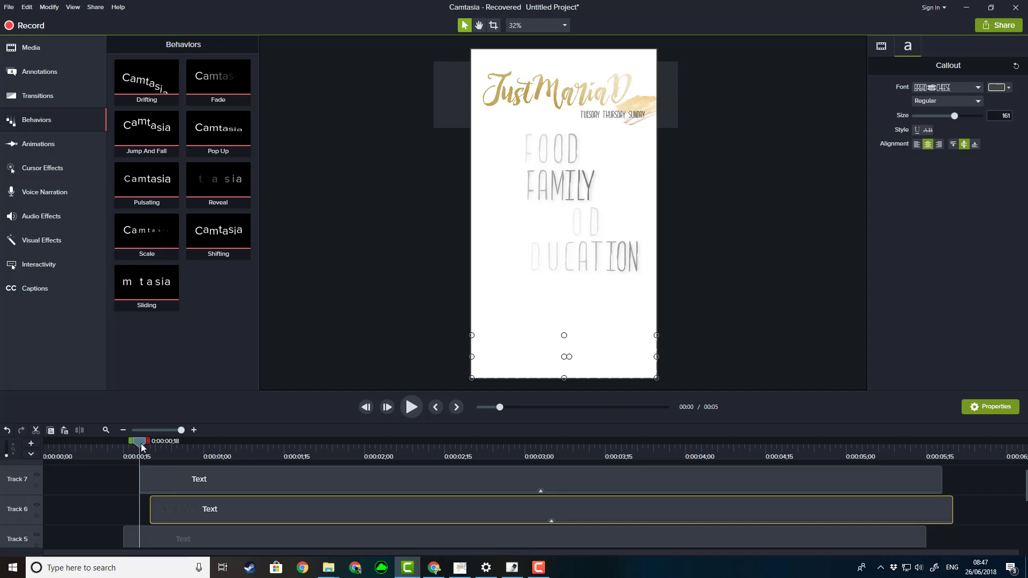
drag(139, 443, 149, 446)
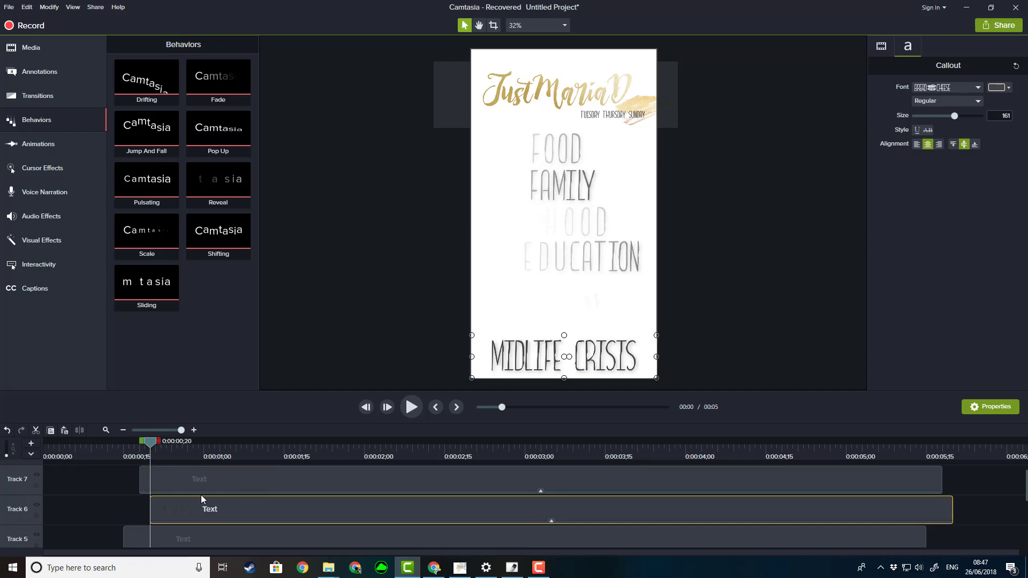
click(364, 409)
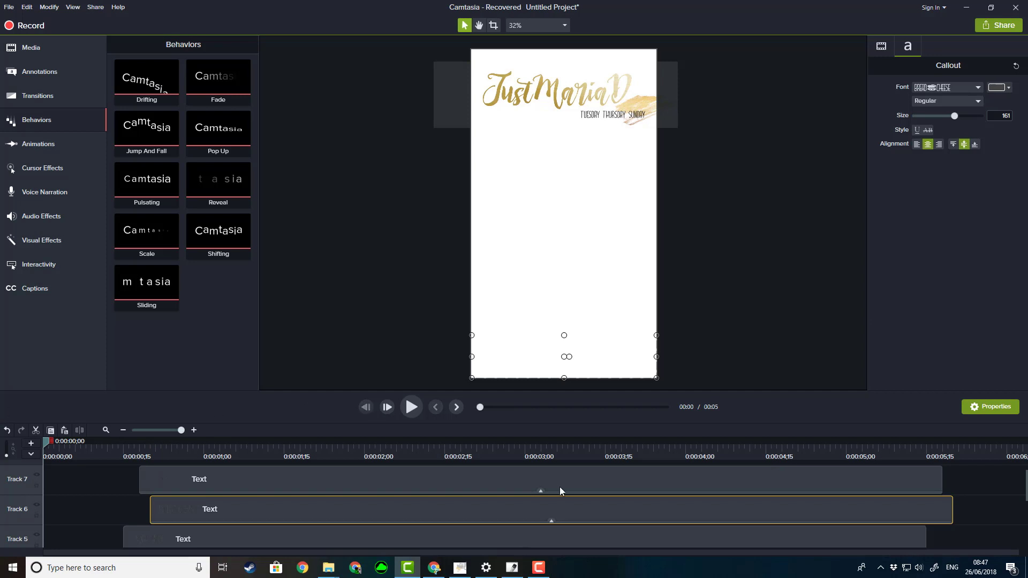
Move the banner1 logo's fade-out animation to start later, around 2;16
scroll(560, 488, down, 5)
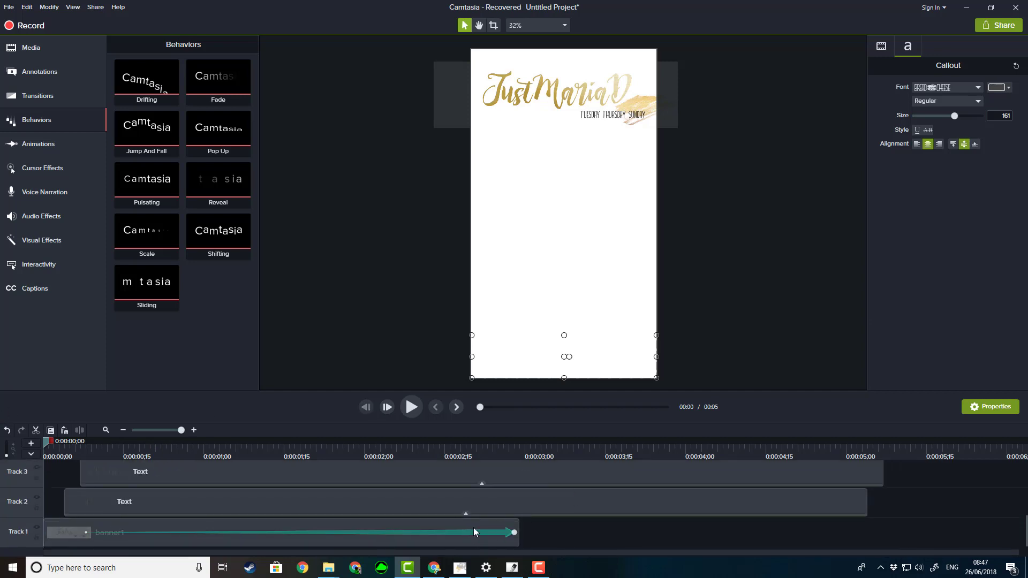
click(87, 532)
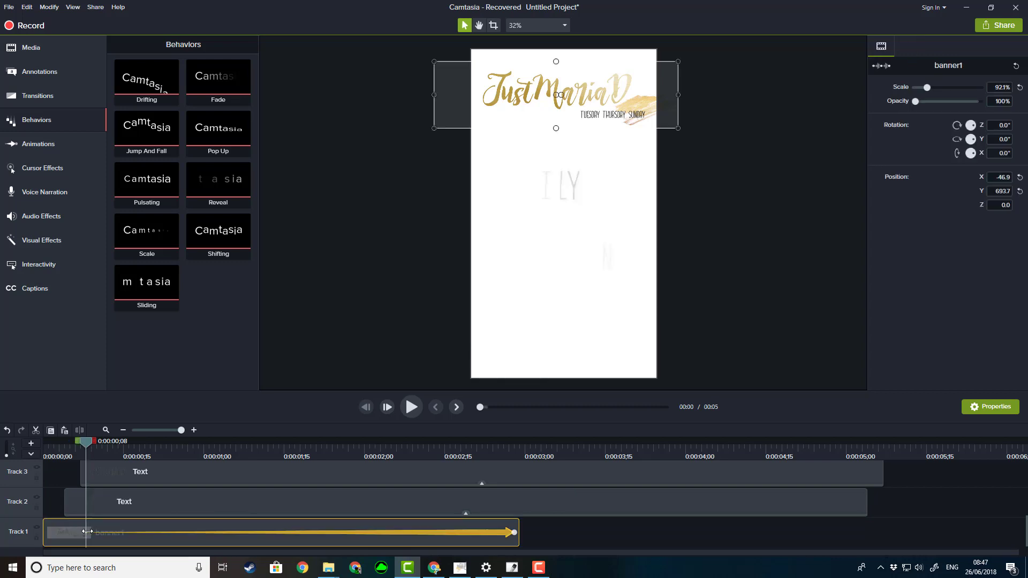
drag(87, 531, 427, 542)
Preview the intro from the start, then park the playhead at 0:00:02;29
key(Home)
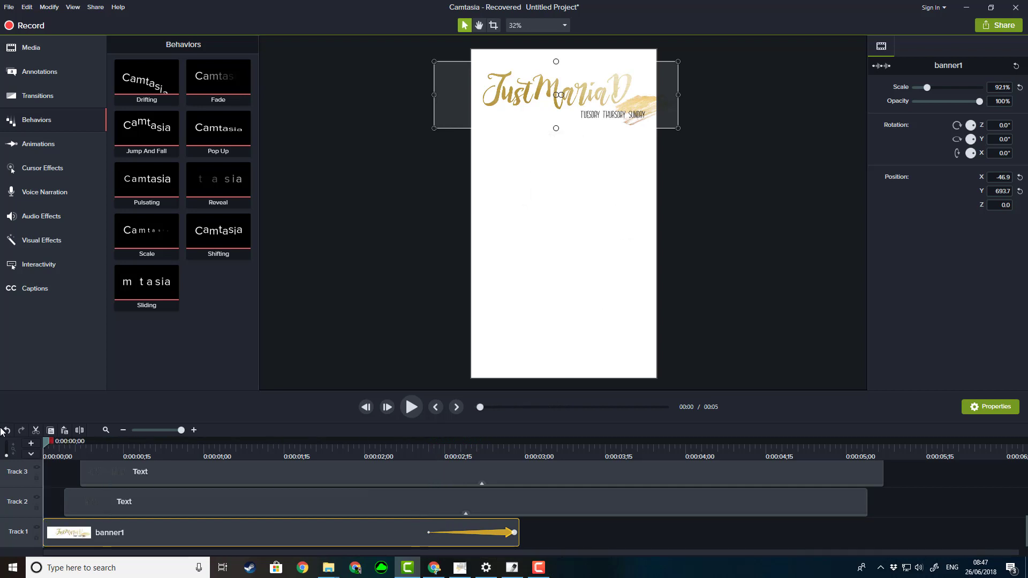
click(413, 407)
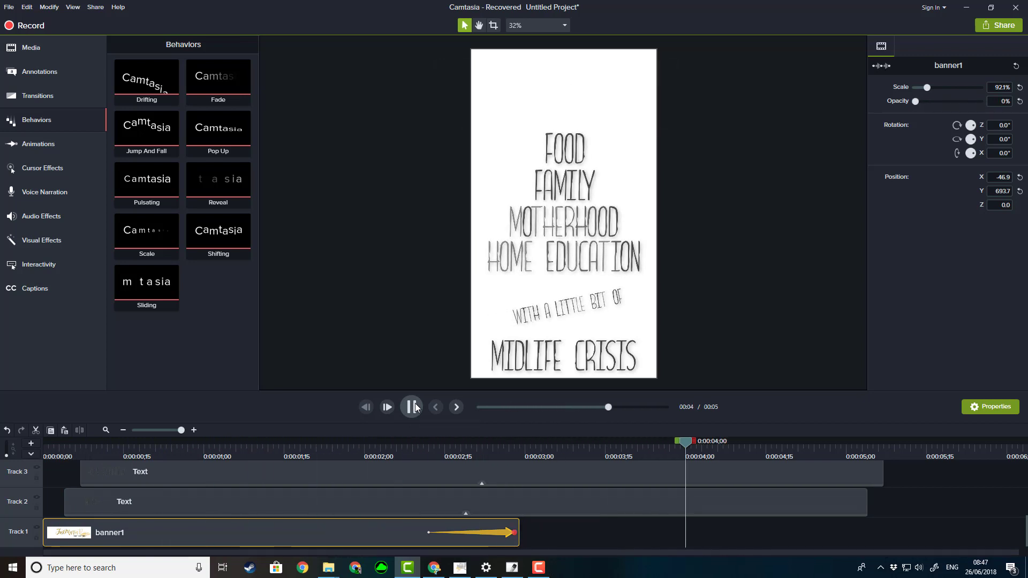
click(415, 408)
click(519, 451)
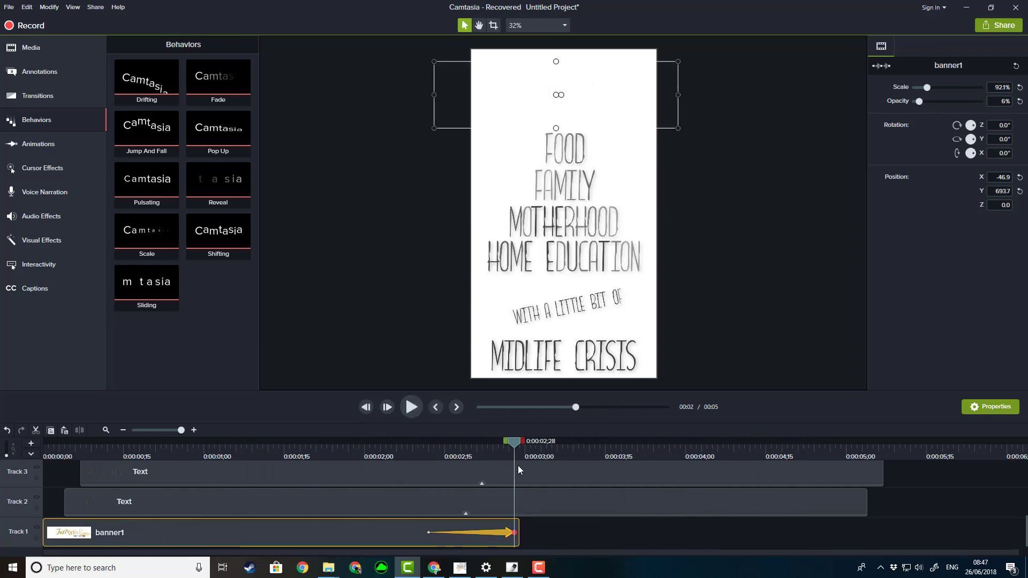
Split all text clips at 0:00:02;29 and delete their right-hand halves
scroll(575, 503, up, 5)
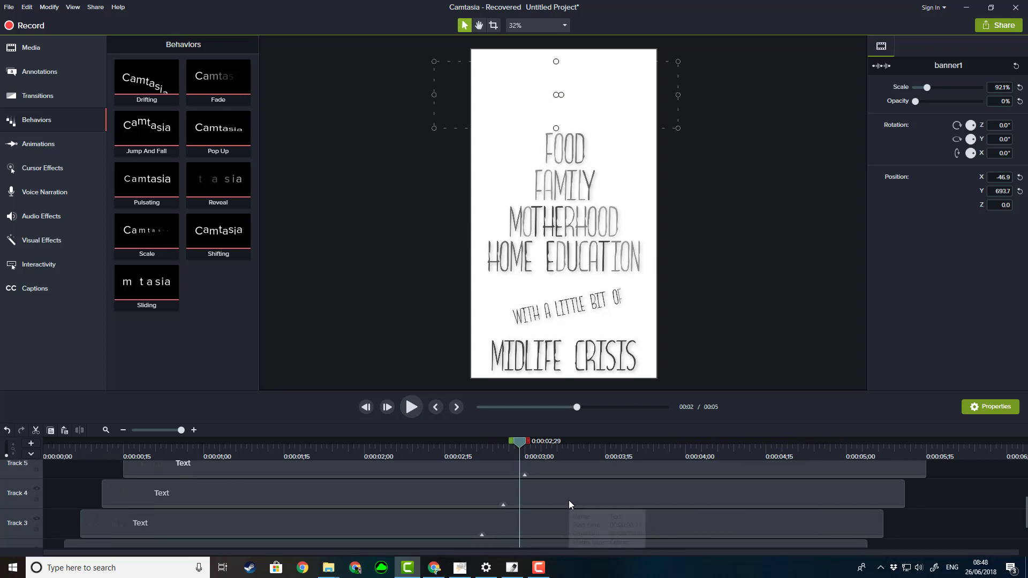
click(575, 471)
drag(575, 471, 594, 528)
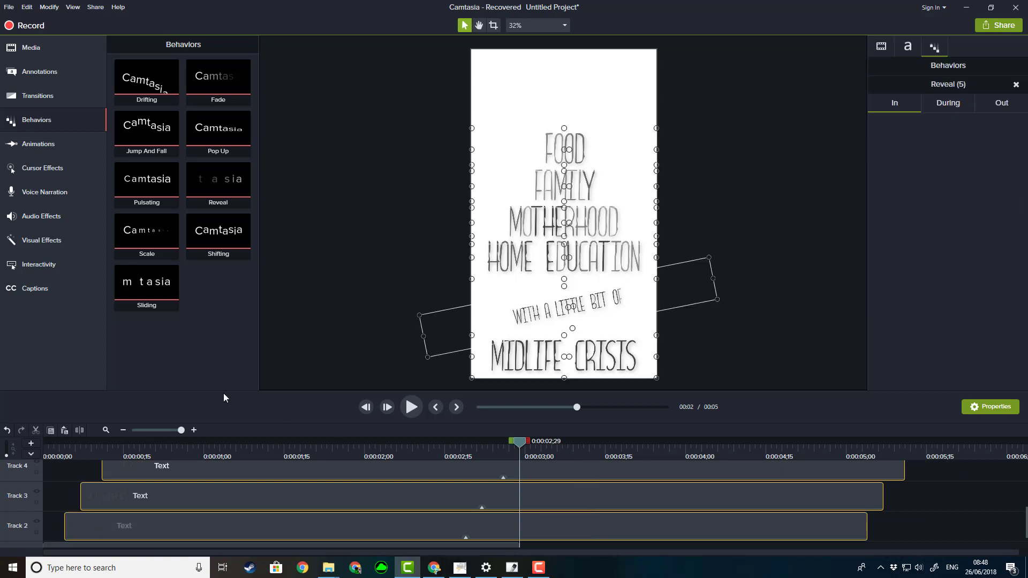
click(80, 430)
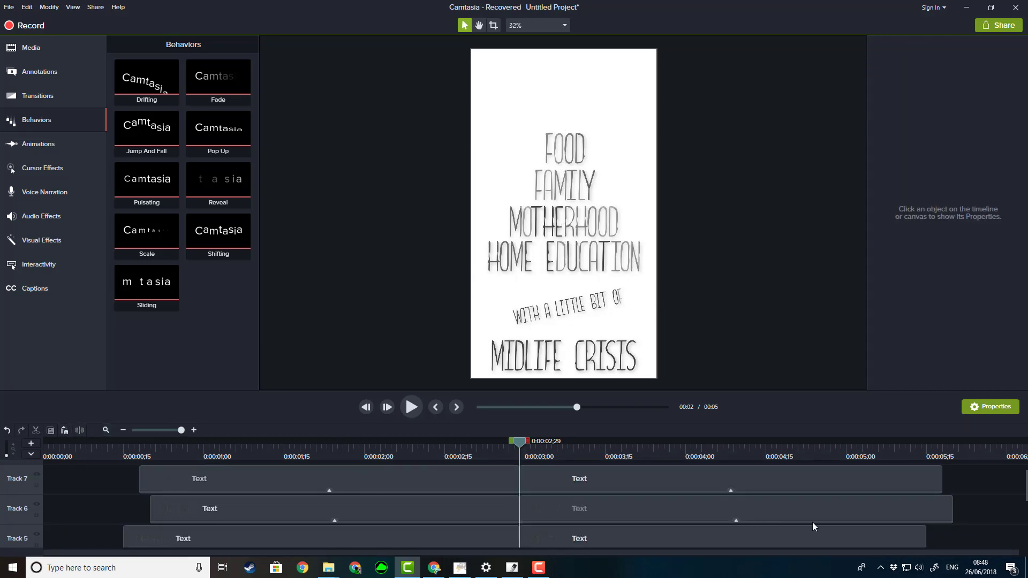
drag(961, 474, 839, 536)
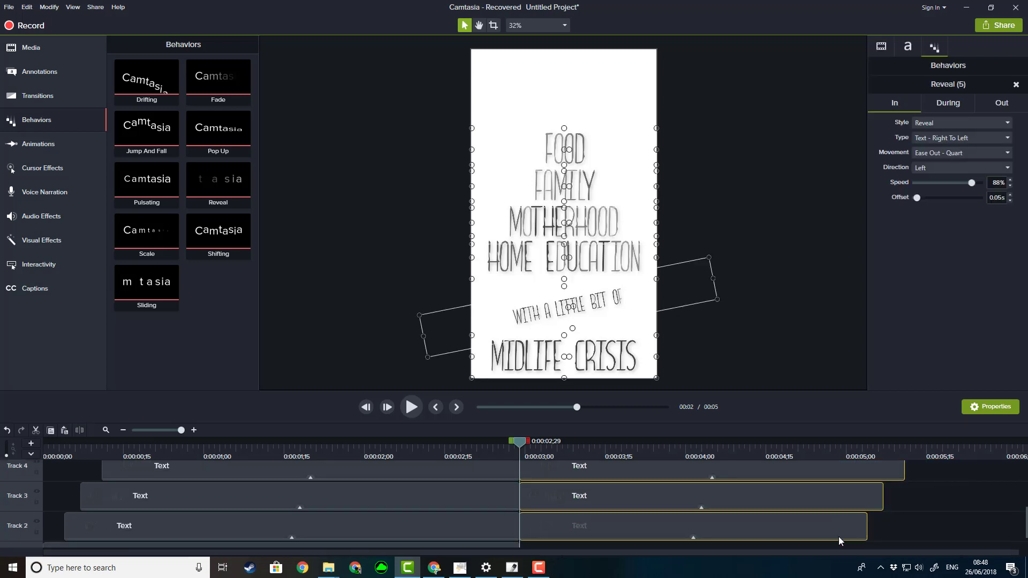
key(Delete)
Remove banner1's animation, replay the intro, and place the just5 logo at the canvas top
click(213, 448)
scroll(451, 480, up, 1)
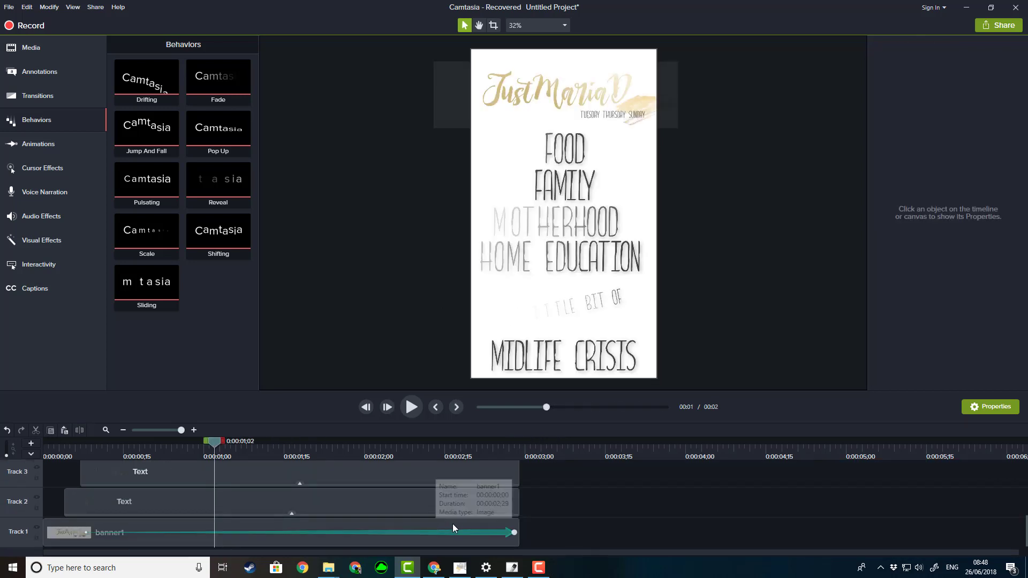
click(507, 532)
key(Delete)
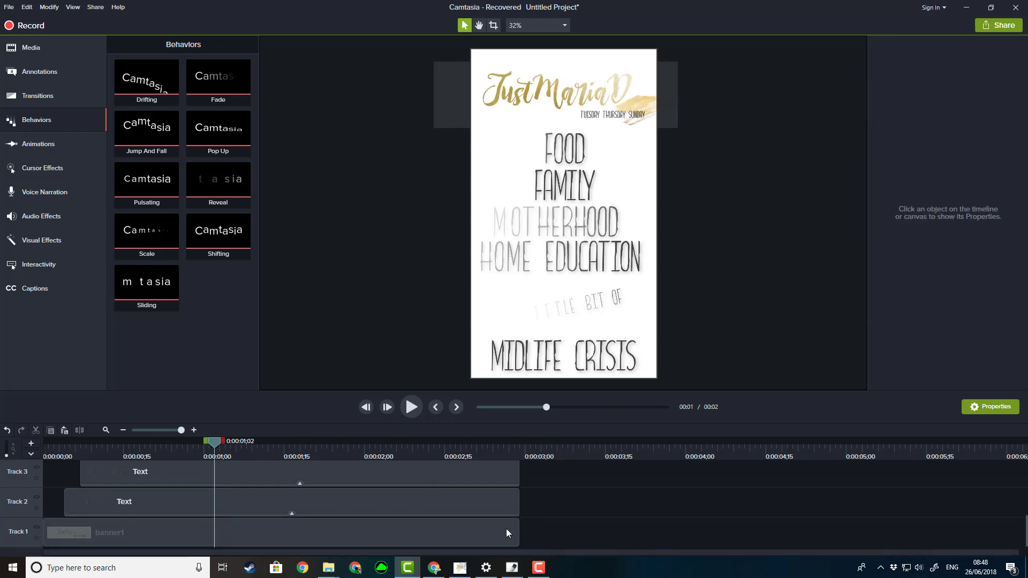
drag(214, 441, 1, 451)
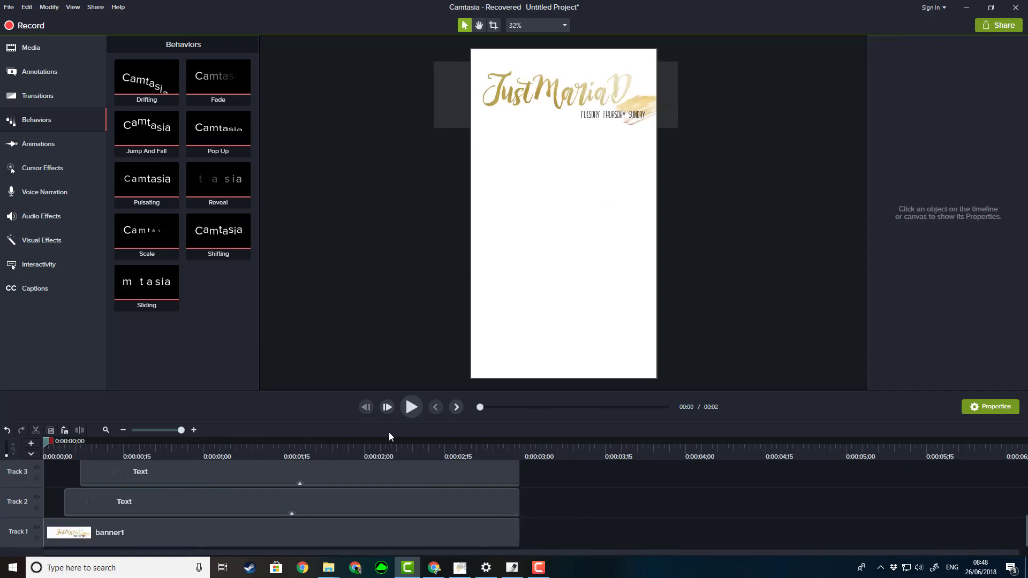
click(410, 407)
click(410, 407)
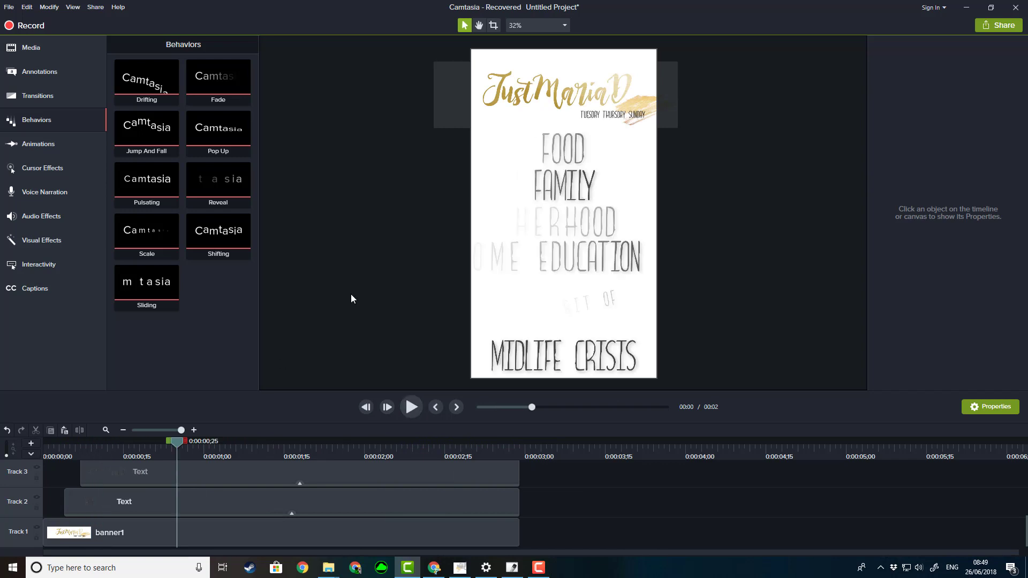
click(562, 89)
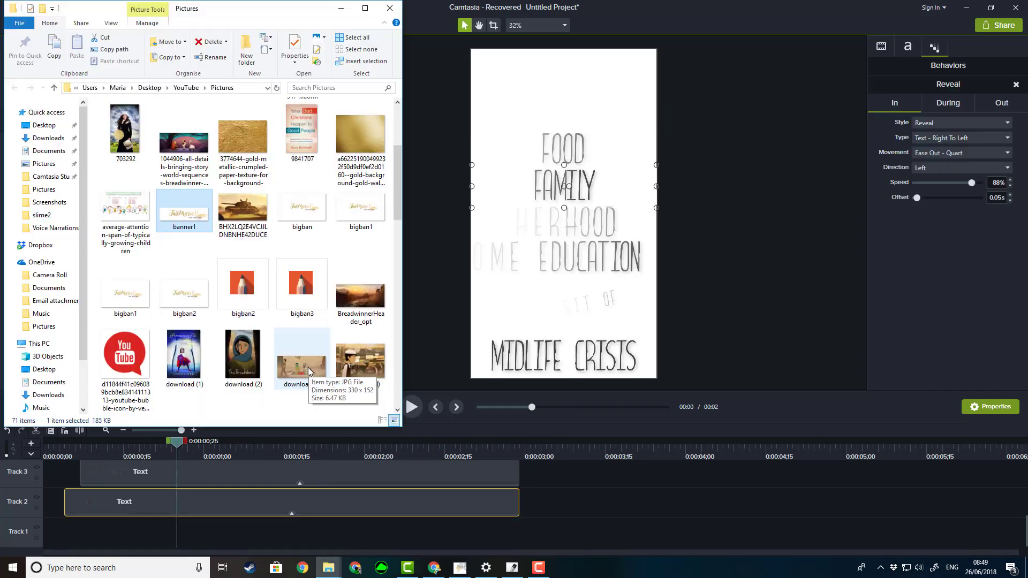
scroll(307, 368, down, 3)
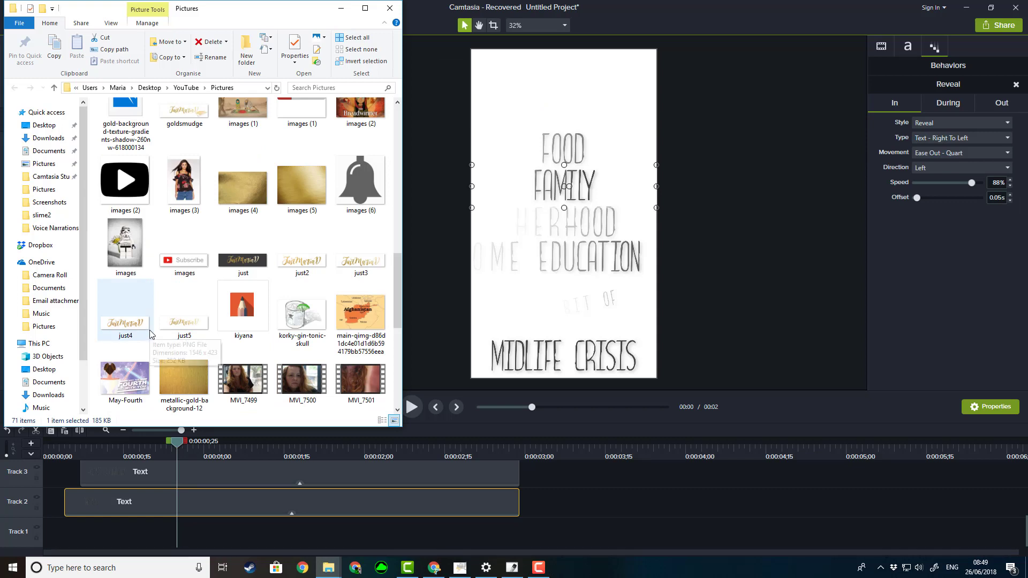
drag(184, 321, 594, 85)
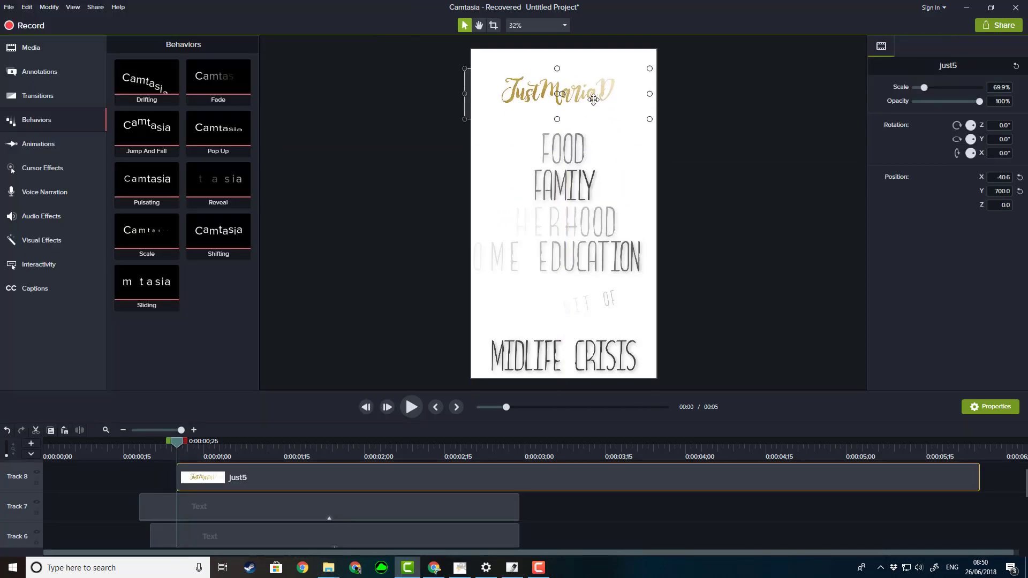
Scale the just5 logo to 105.5%, centre it across the top of the frame, and preview it
drag(466, 101, 572, 102)
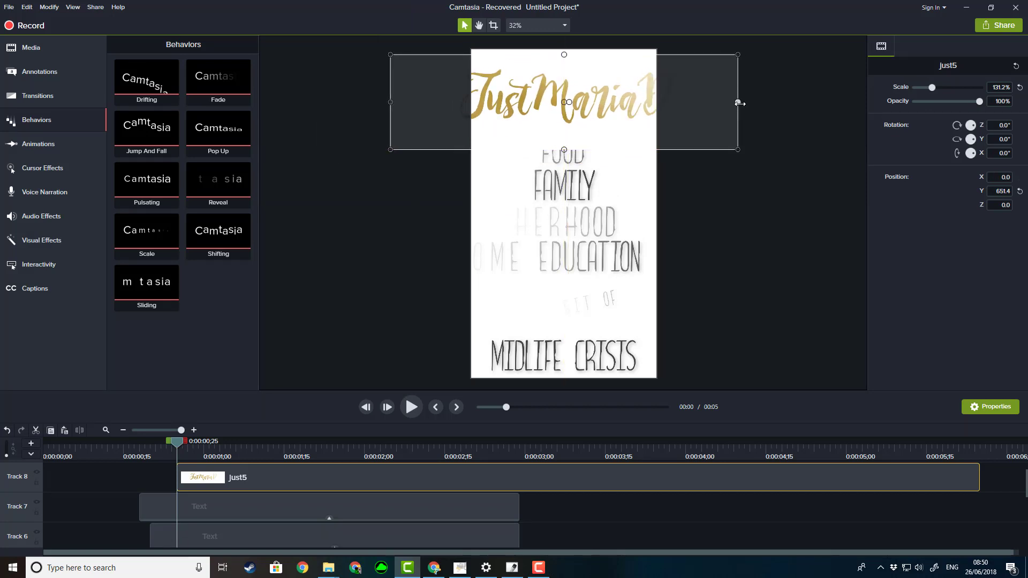
drag(738, 102, 704, 103)
drag(628, 102, 635, 104)
click(412, 407)
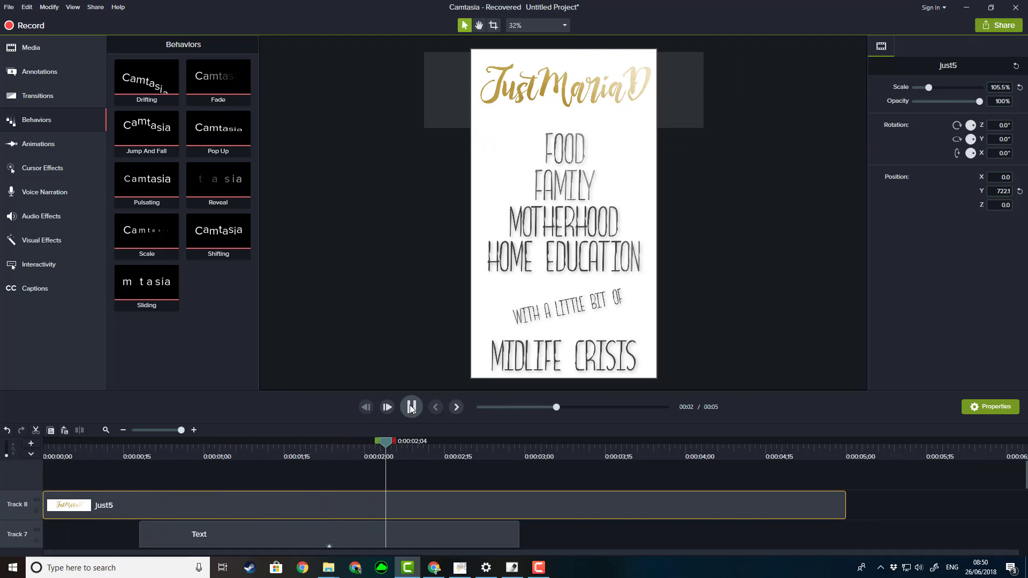
click(412, 407)
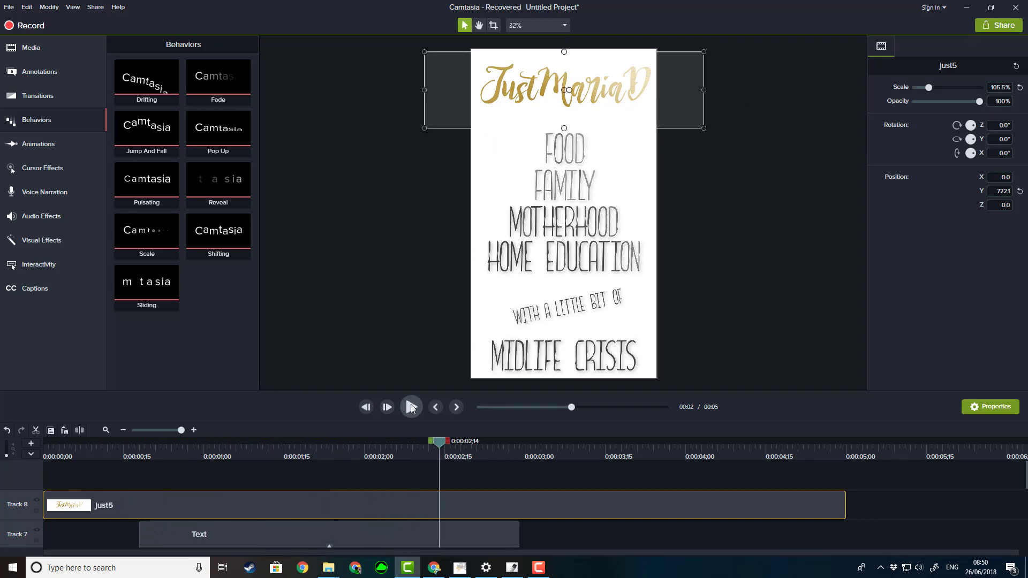
click(411, 406)
click(411, 407)
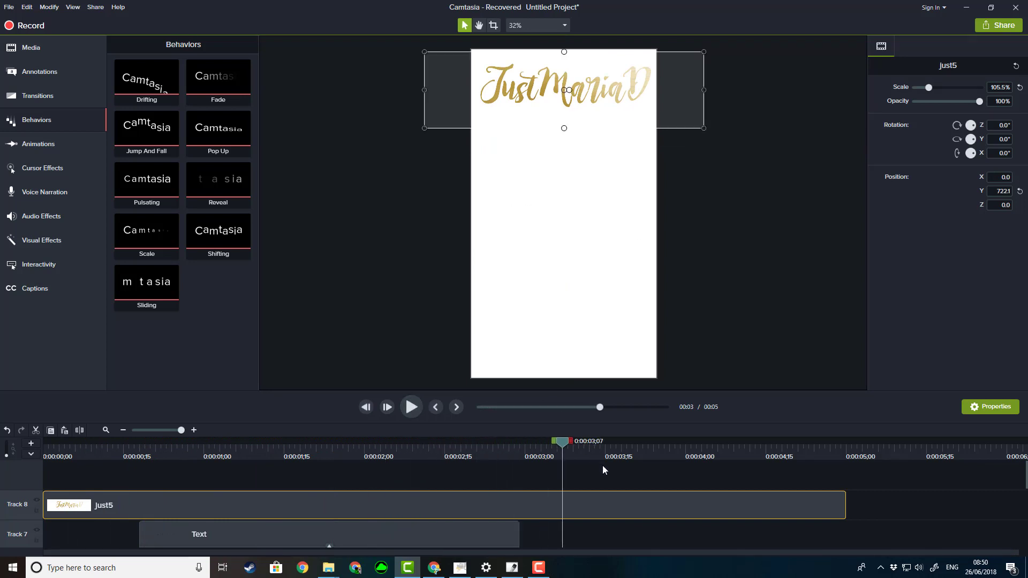
Split the just5 clip at 0:00:02;29 and delete the portion after it
drag(563, 446, 519, 446)
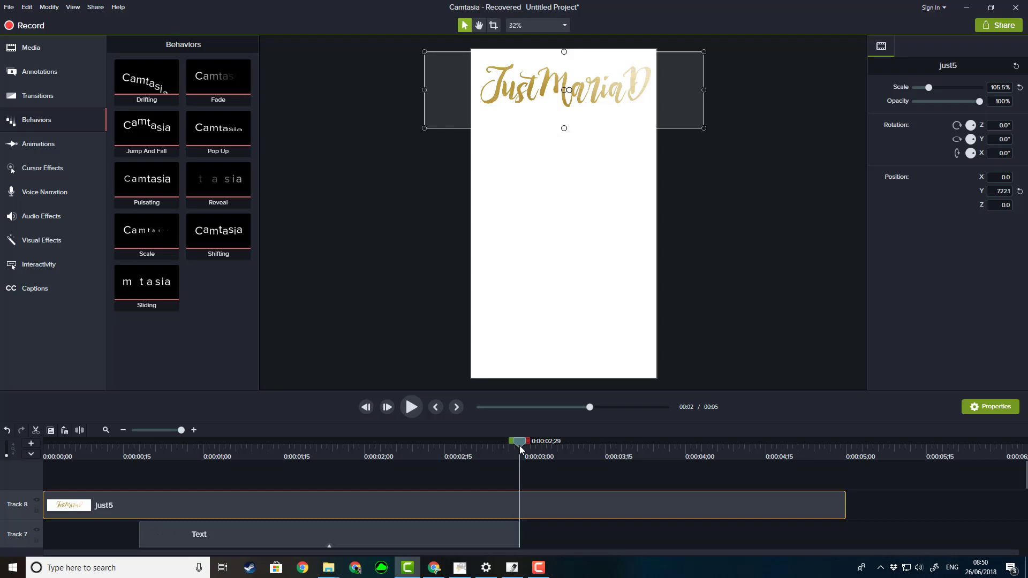
click(79, 430)
click(561, 499)
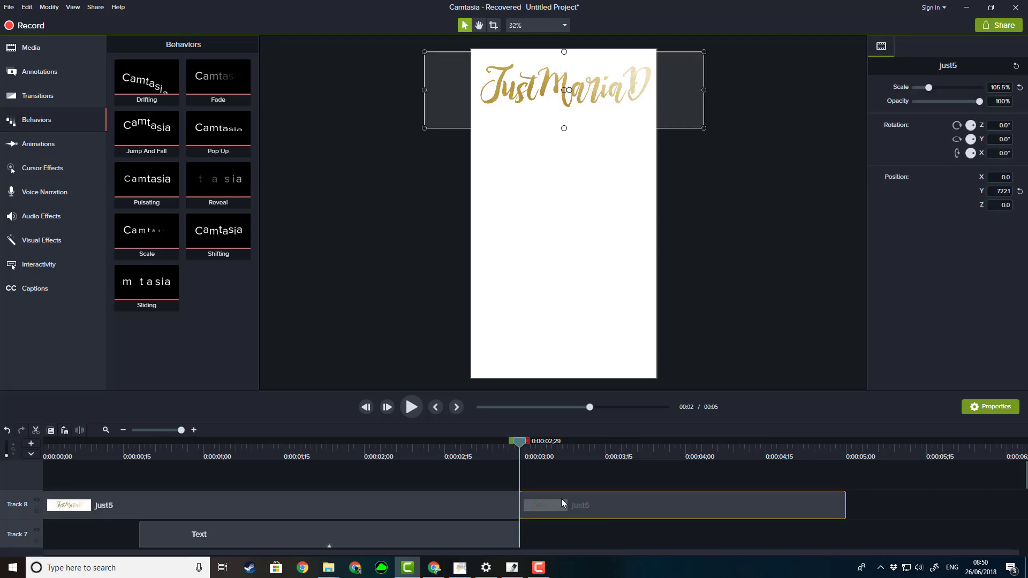
key(Delete)
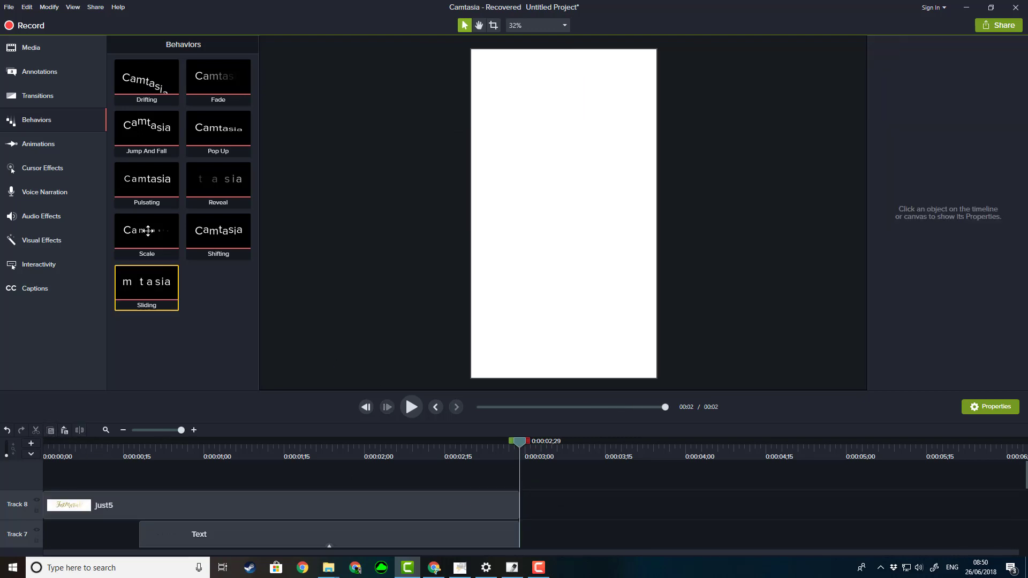
Produce the project as a local MP4 named 'IGTV intro' with the player controller turned off
click(95, 8)
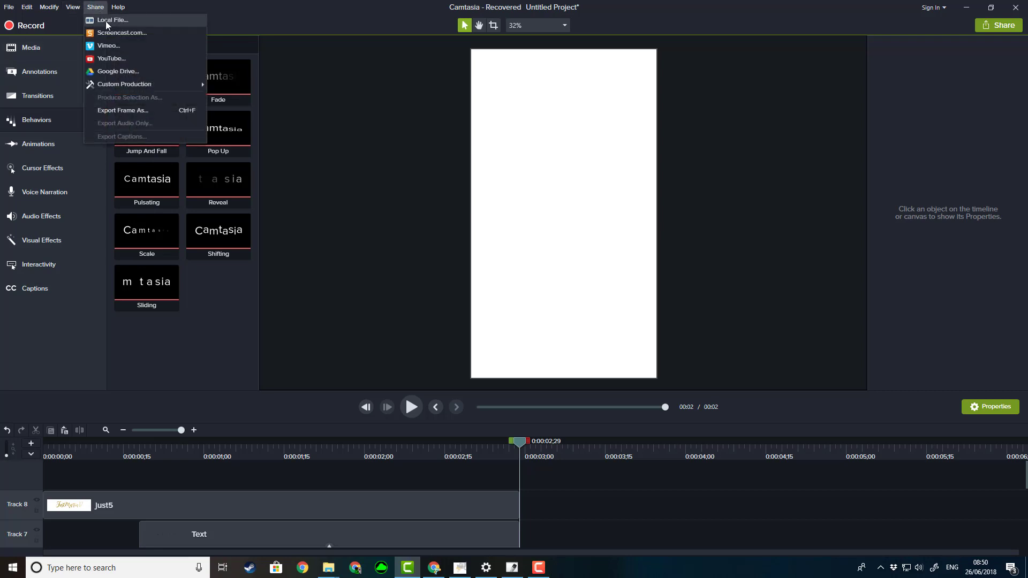
click(107, 20)
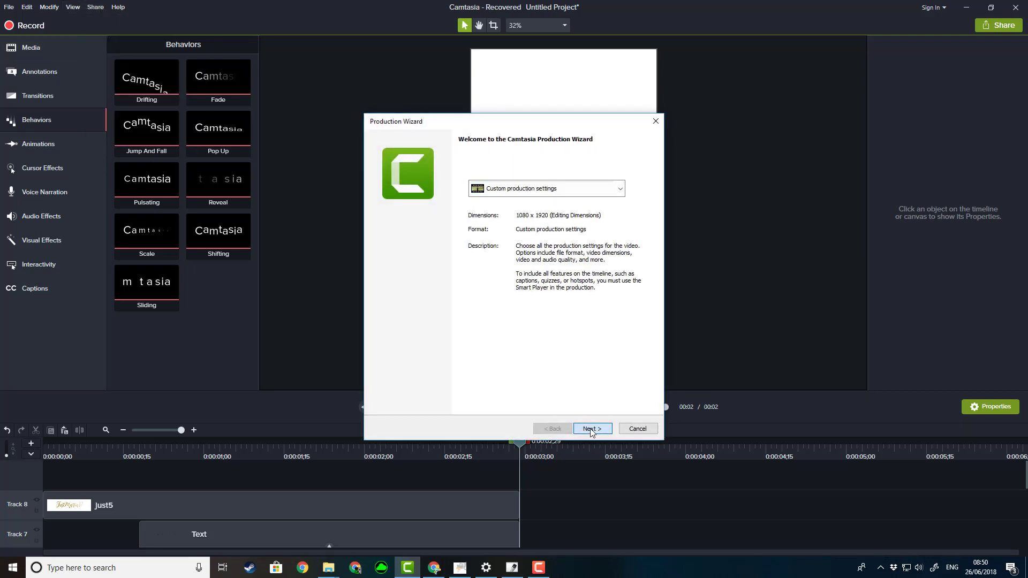
click(592, 428)
key(Return)
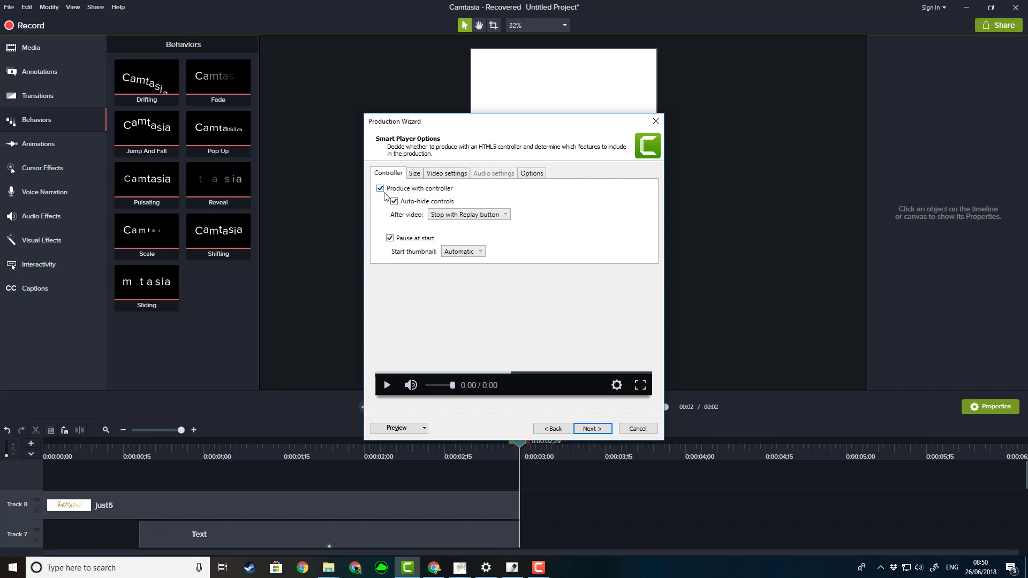
click(381, 188)
click(592, 428)
text(I)
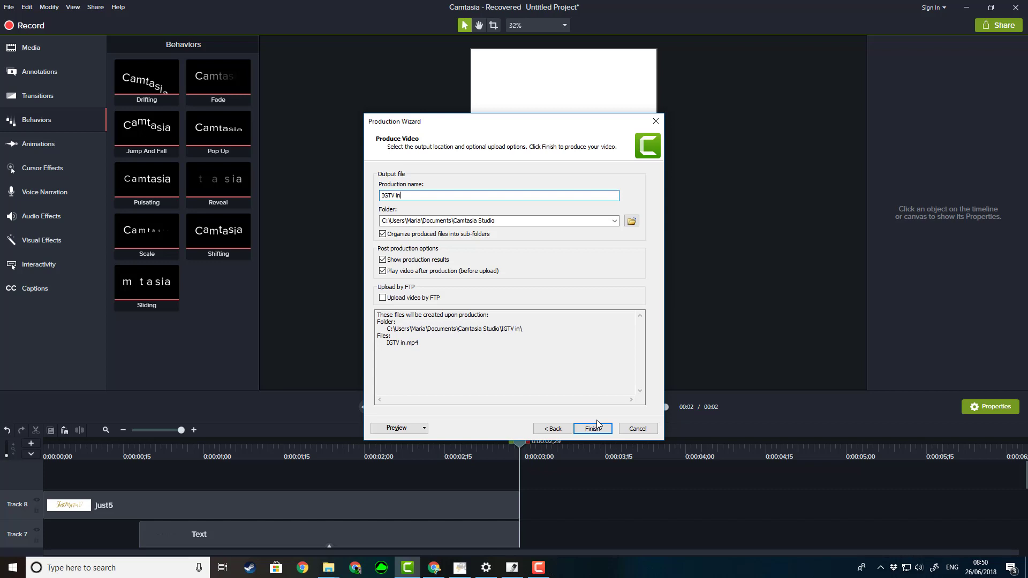
text(GTV in)
click(592, 428)
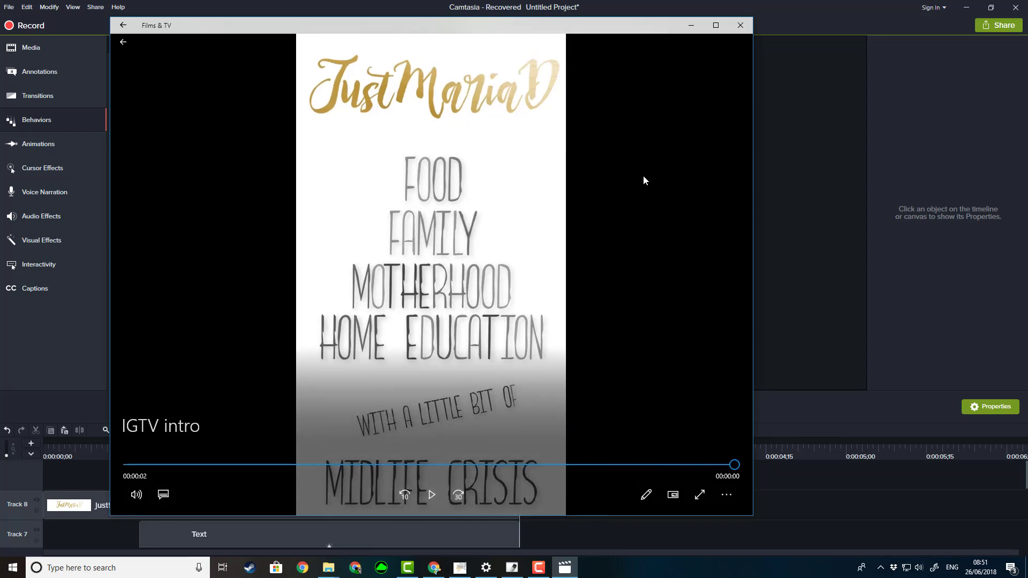
Rewind the exported IGTV intro to its start in Films & TV and play it
drag(730, 470, 111, 474)
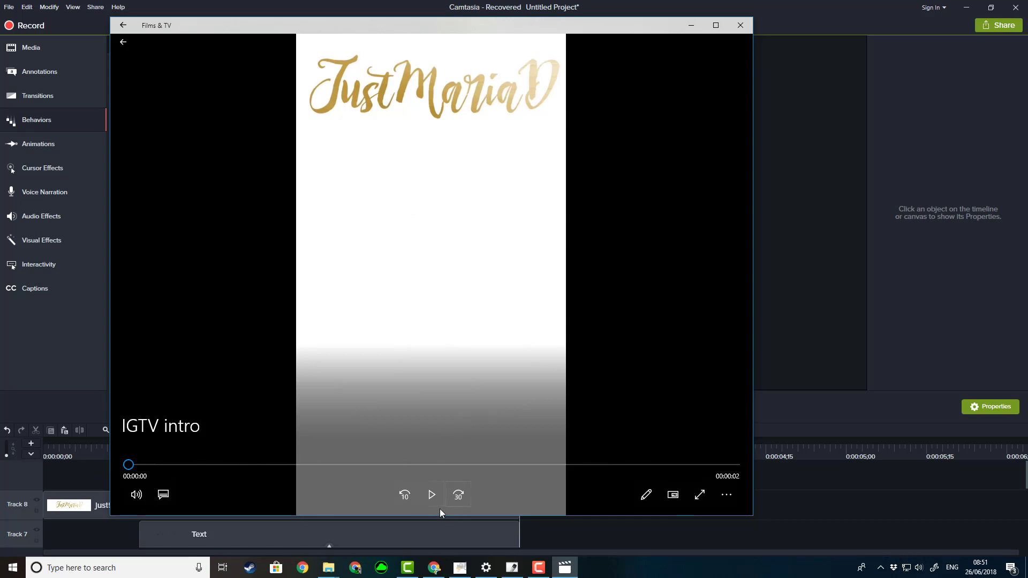
click(430, 493)
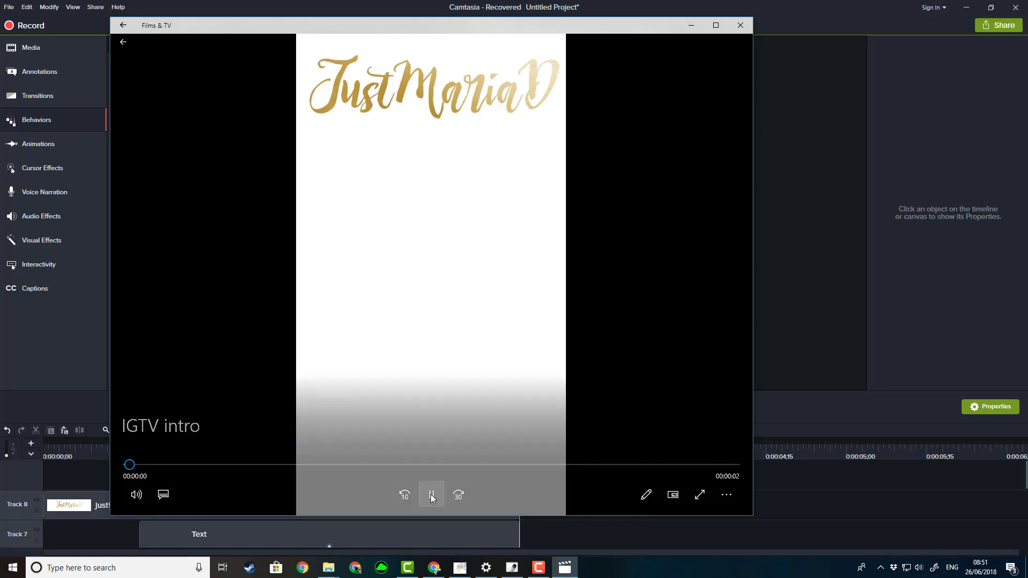
click(740, 25)
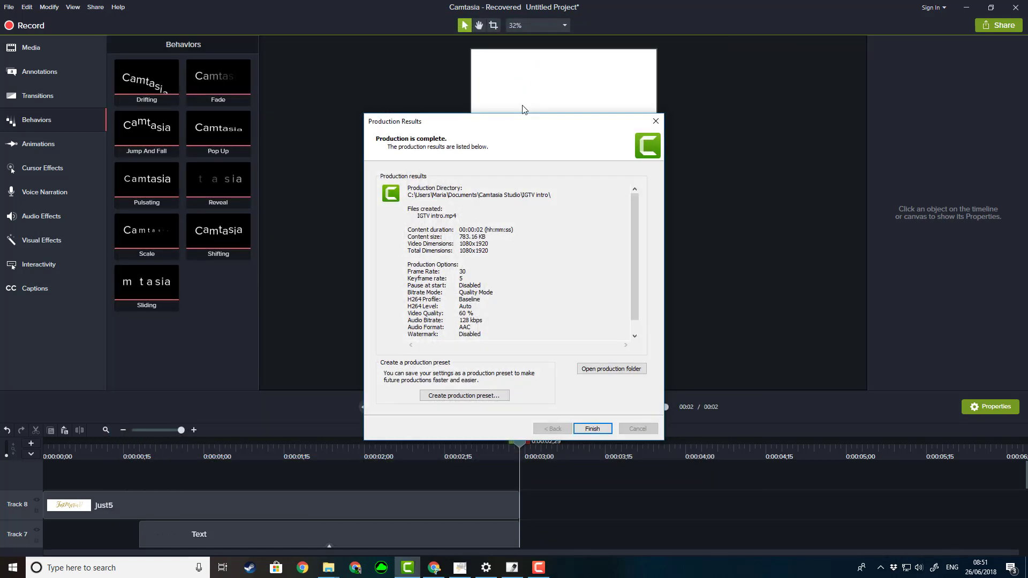